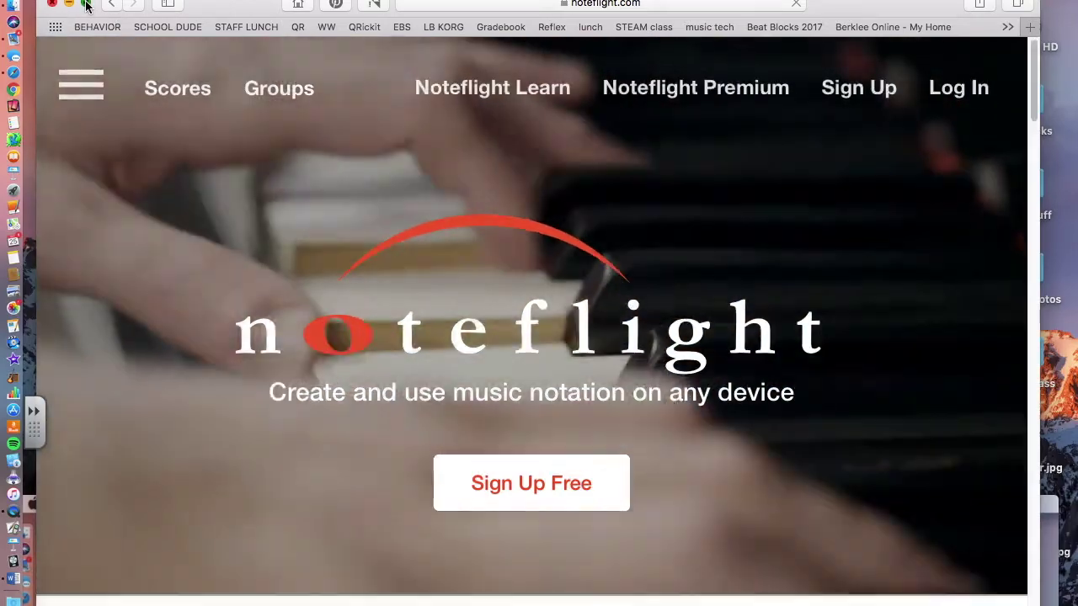
# Toggle full screen on the noteflight.com browser window so the Log In dialog appears
pyautogui.click(86, 5)
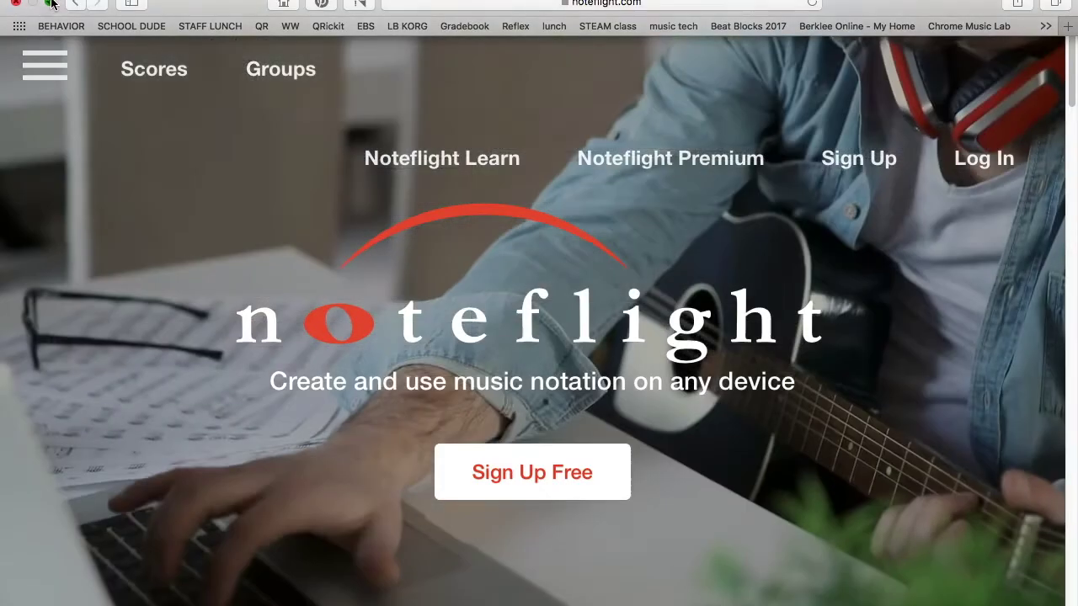
pyautogui.click(50, 4)
# Log in with the account username, letting the saved login fill the password
pyautogui.click(959, 87)
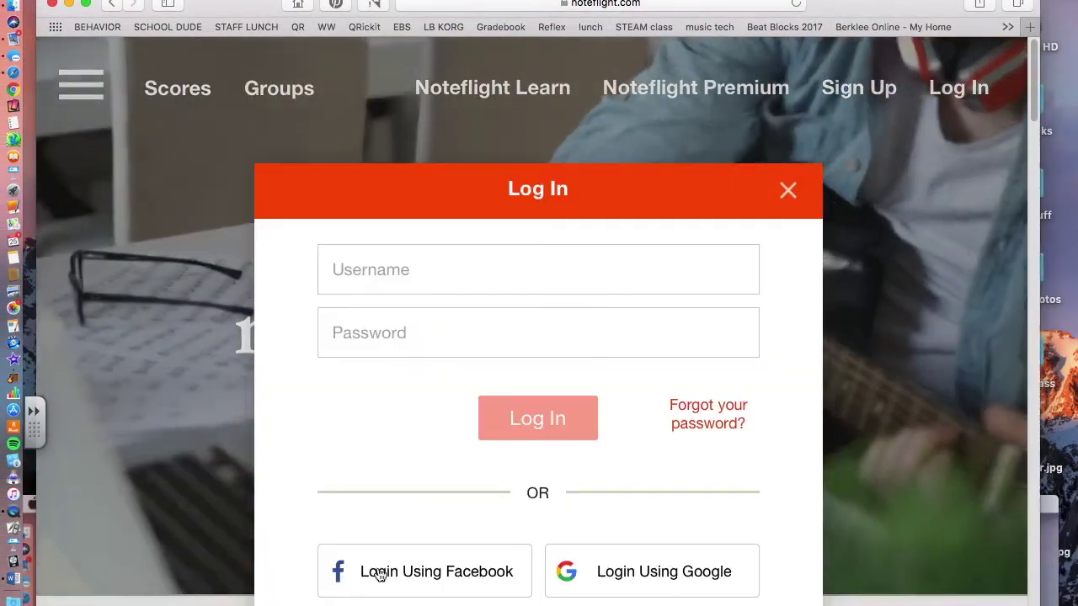
pyautogui.click(344, 305)
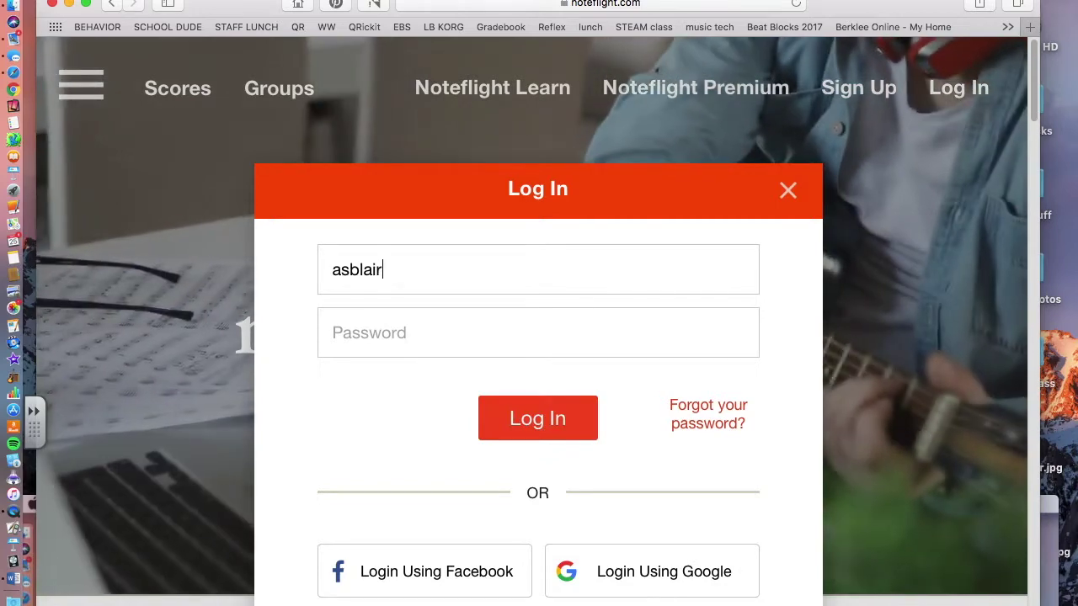
pyautogui.write('@')
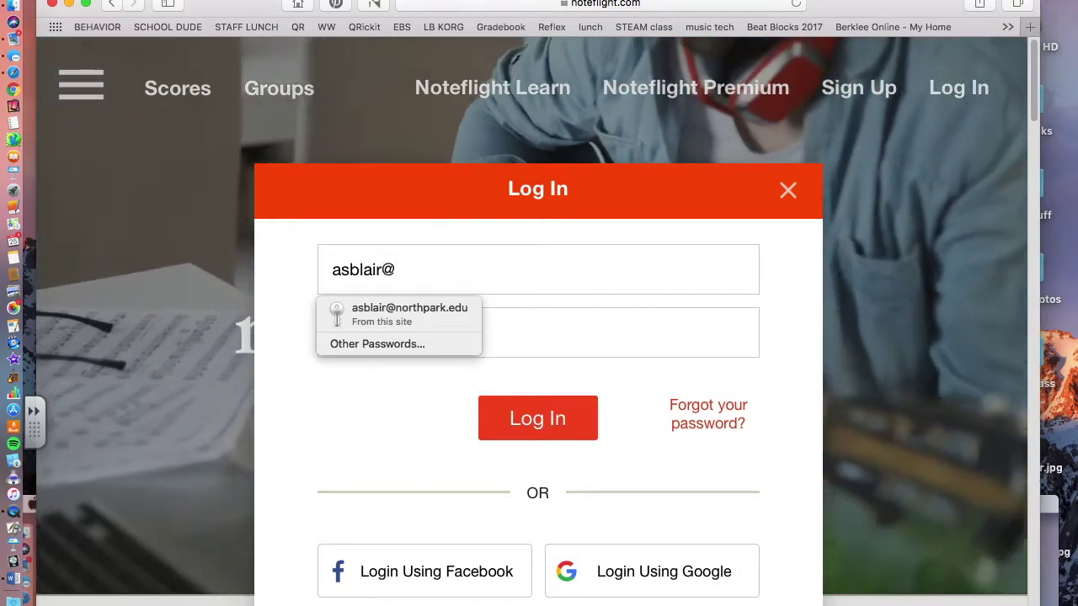
pyautogui.click(392, 318)
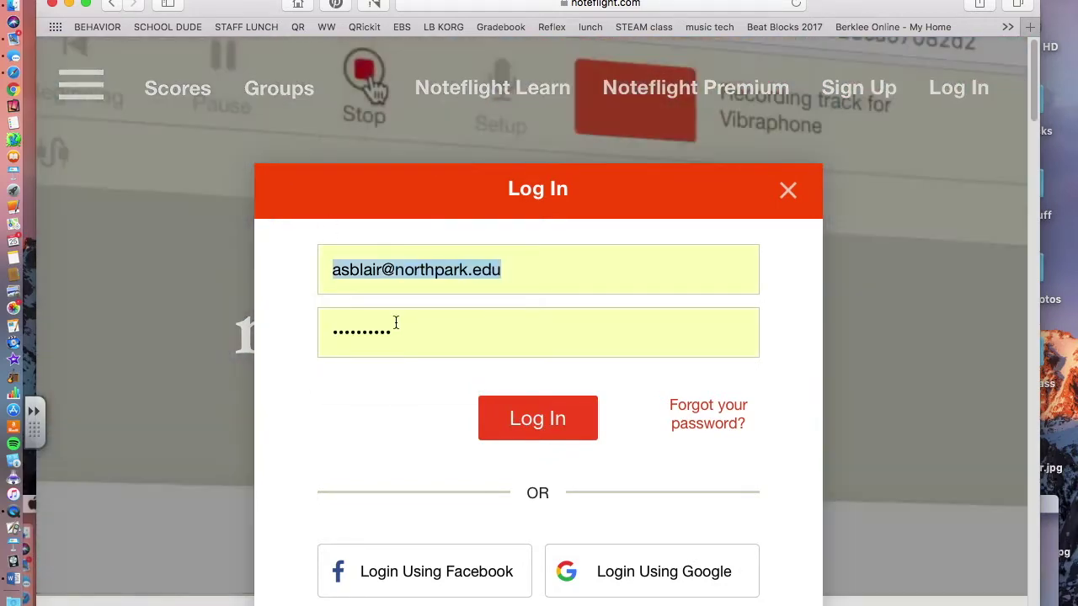
pyautogui.click(551, 438)
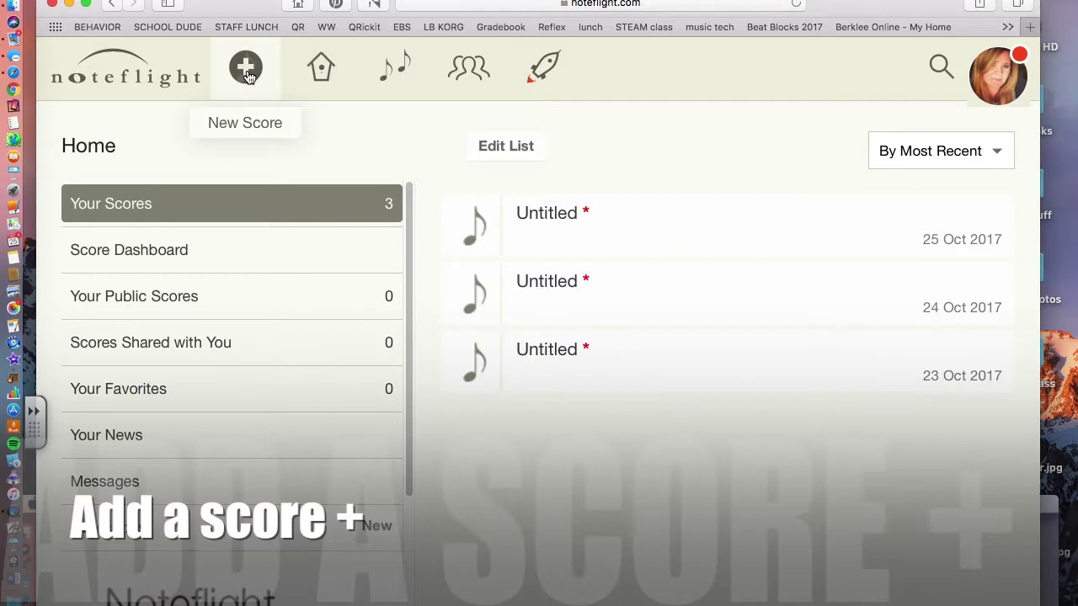
# Start a new score from a blank score sheet (piano grand staff, 4/4, tempo 120)
pyautogui.click(247, 72)
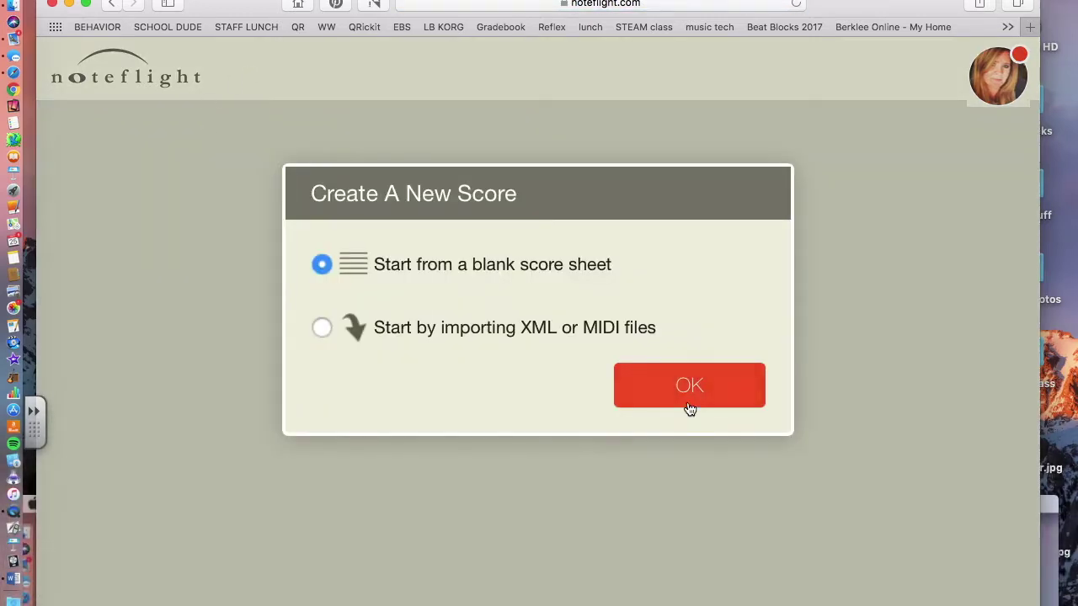
pyautogui.click(642, 373)
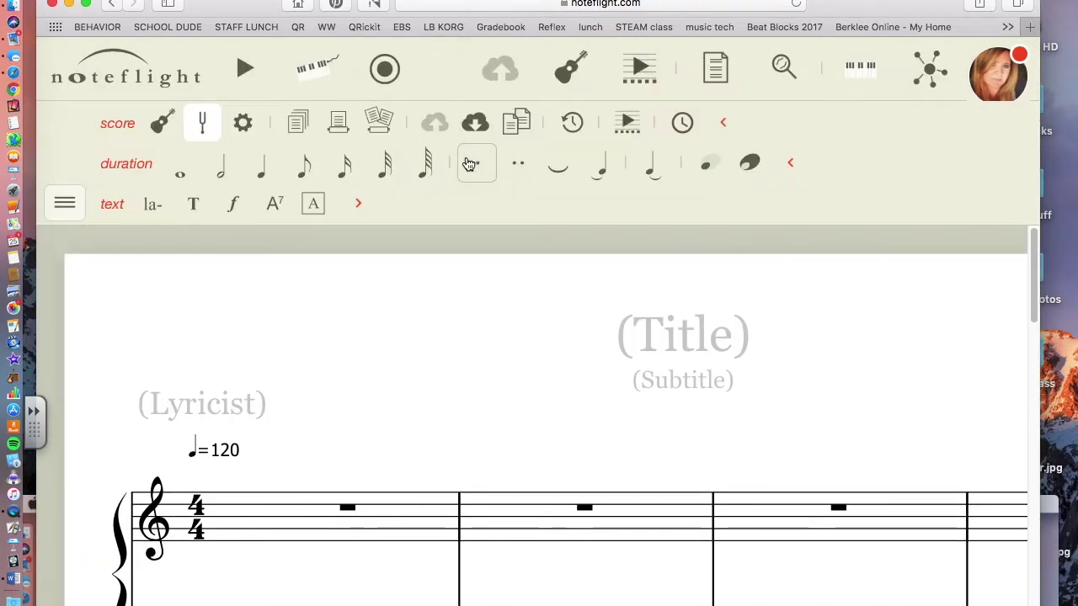
pyautogui.scroll(-3, 351, 478)
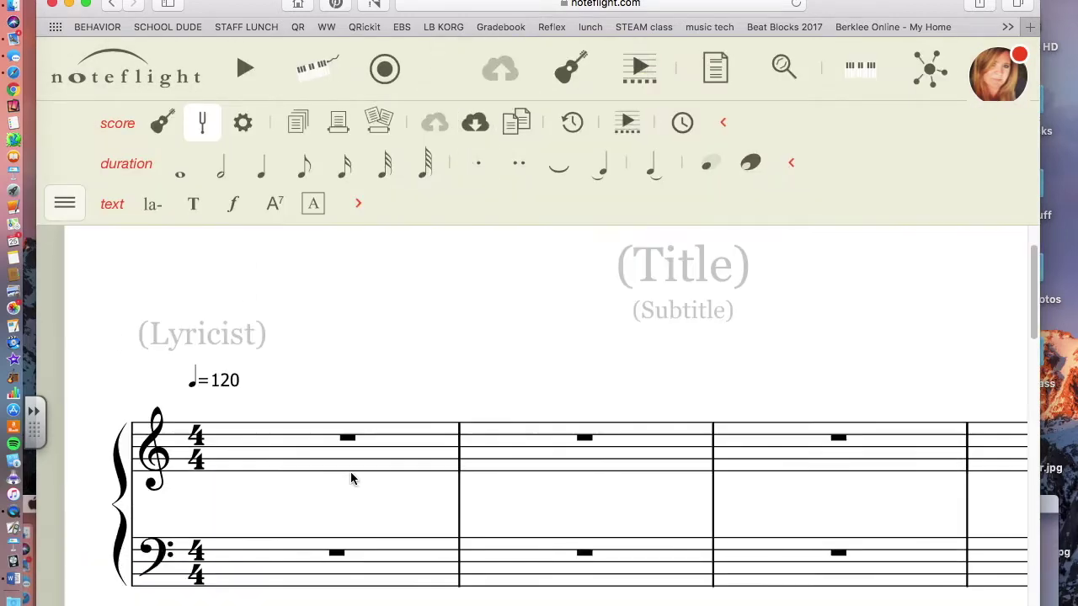
pyautogui.scroll(1, 350, 478)
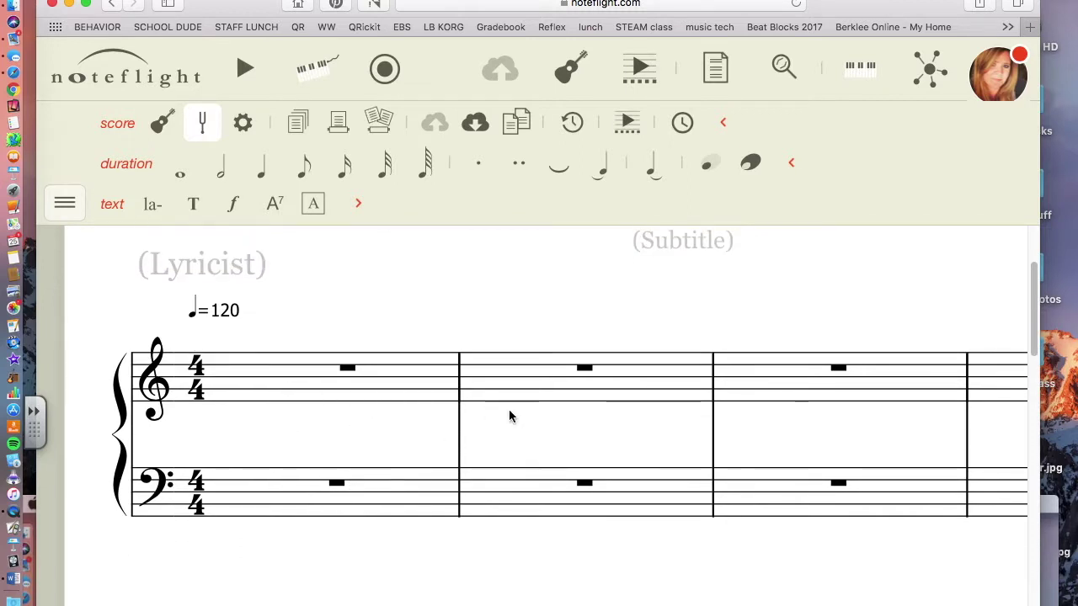
pyautogui.click(572, 73)
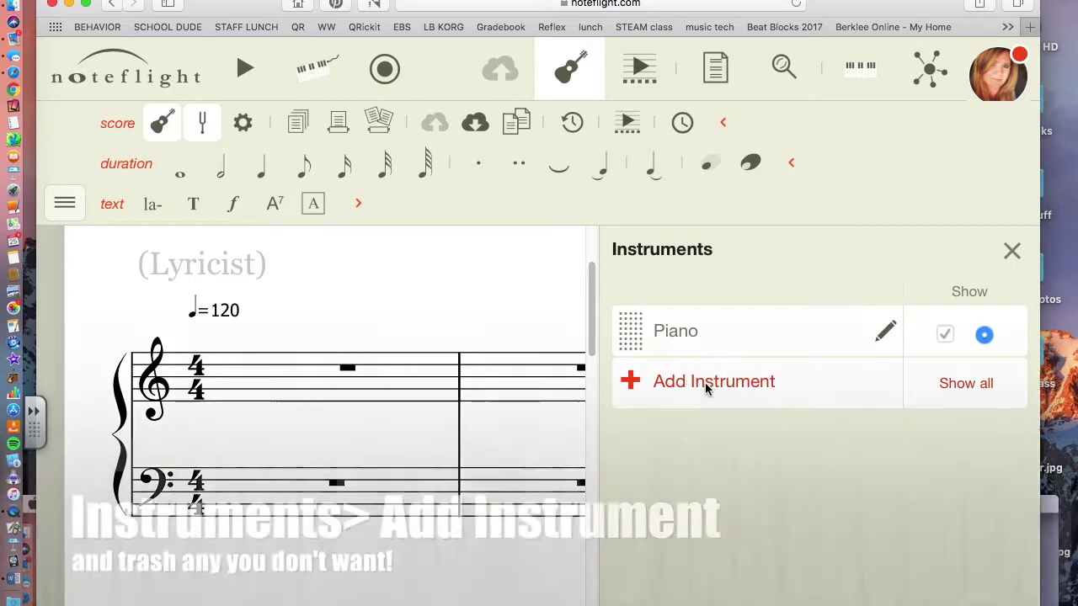
# Add an Unpitched Percussion > Rhythm instrument to the score
pyautogui.click(705, 383)
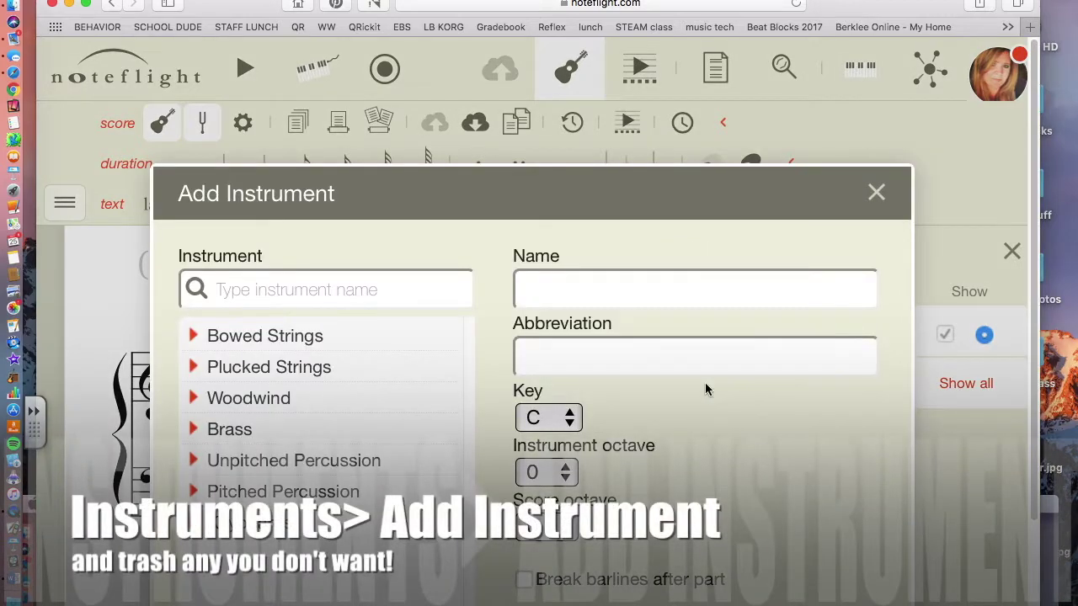
pyautogui.click(197, 459)
pyautogui.scroll(-3, 210, 463)
pyautogui.click(231, 465)
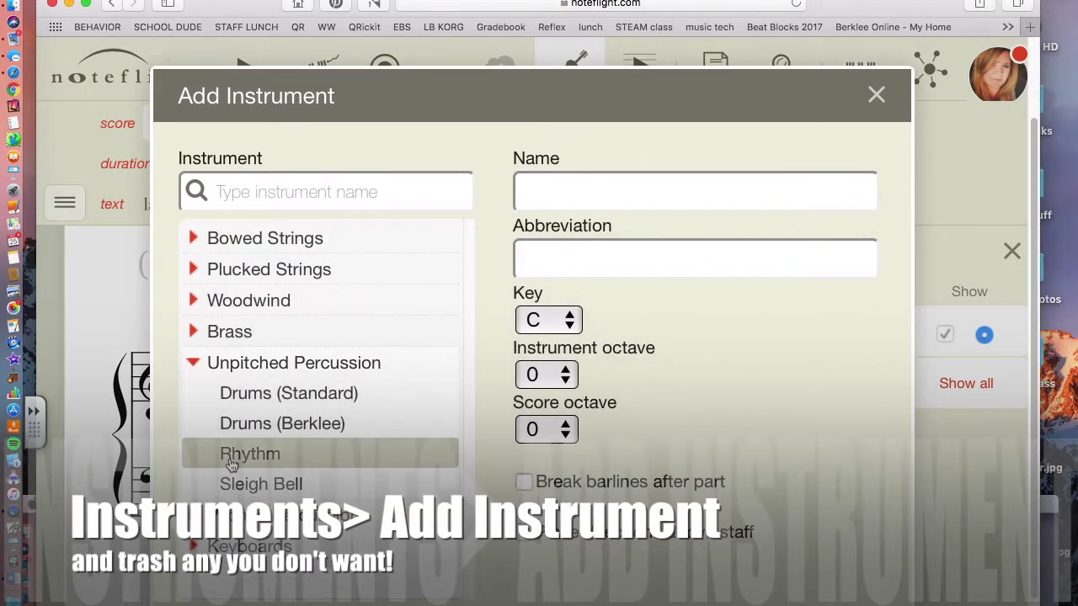
pyautogui.scroll(-2, 679, 517)
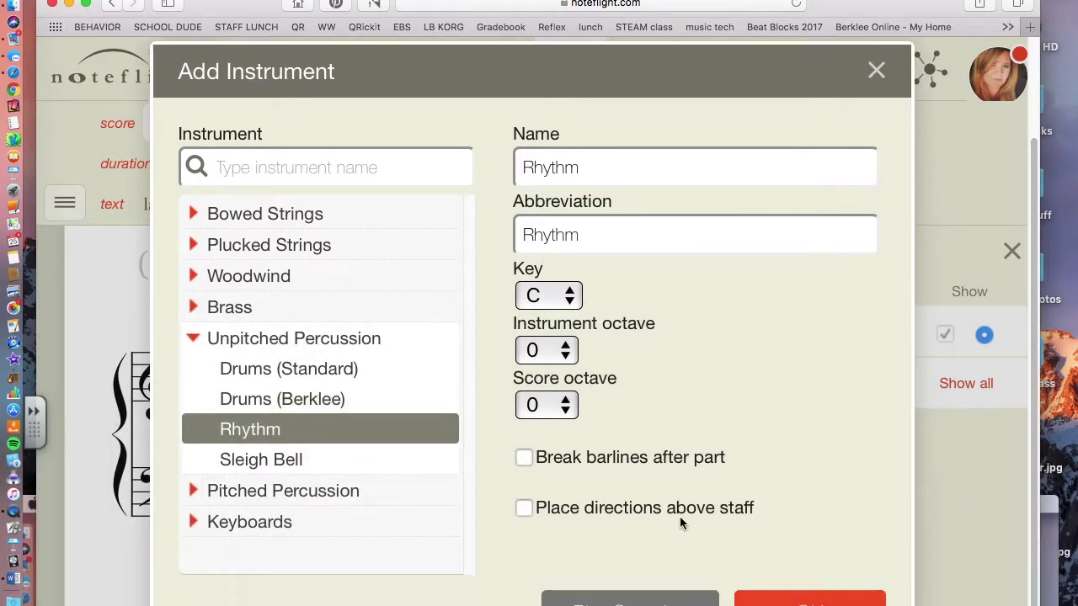
pyautogui.click(852, 587)
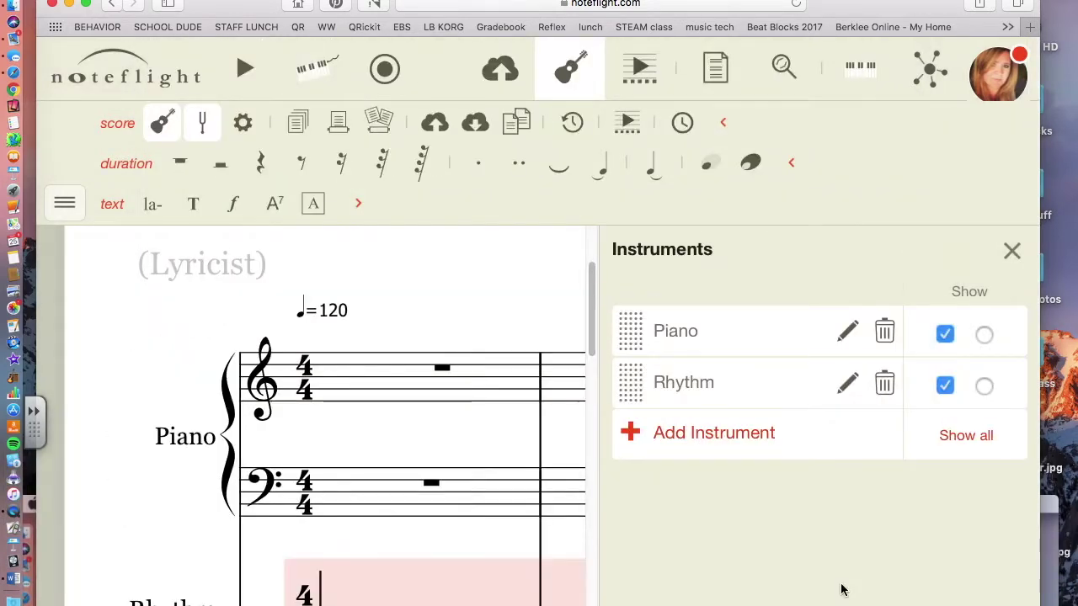
# Remove the Piano so Rhythm is the only instrument, then close the Instruments list
pyautogui.scroll(-3, 489, 431)
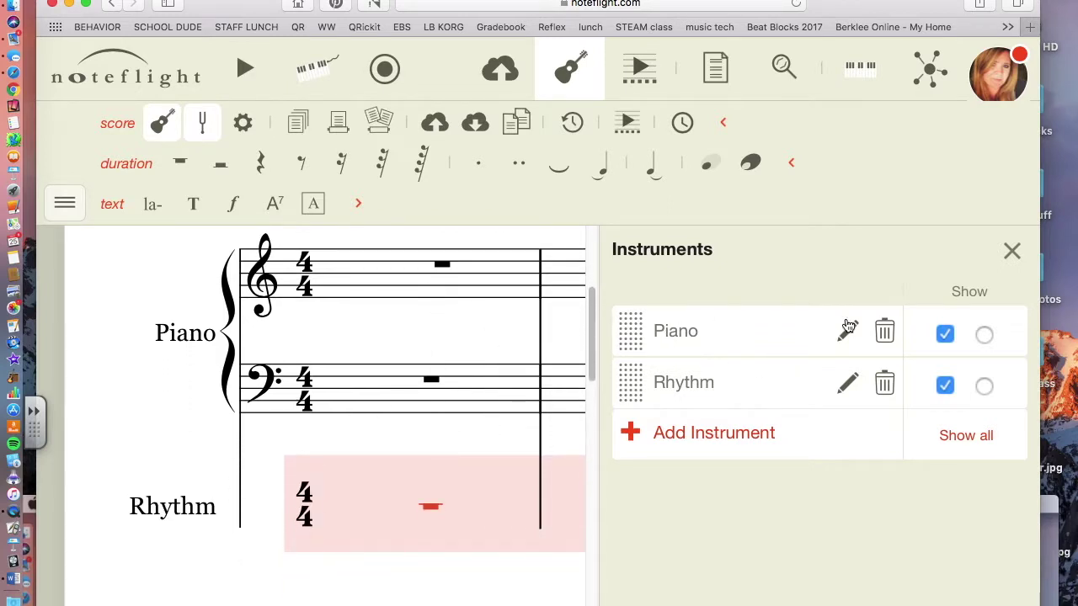
pyautogui.click(884, 334)
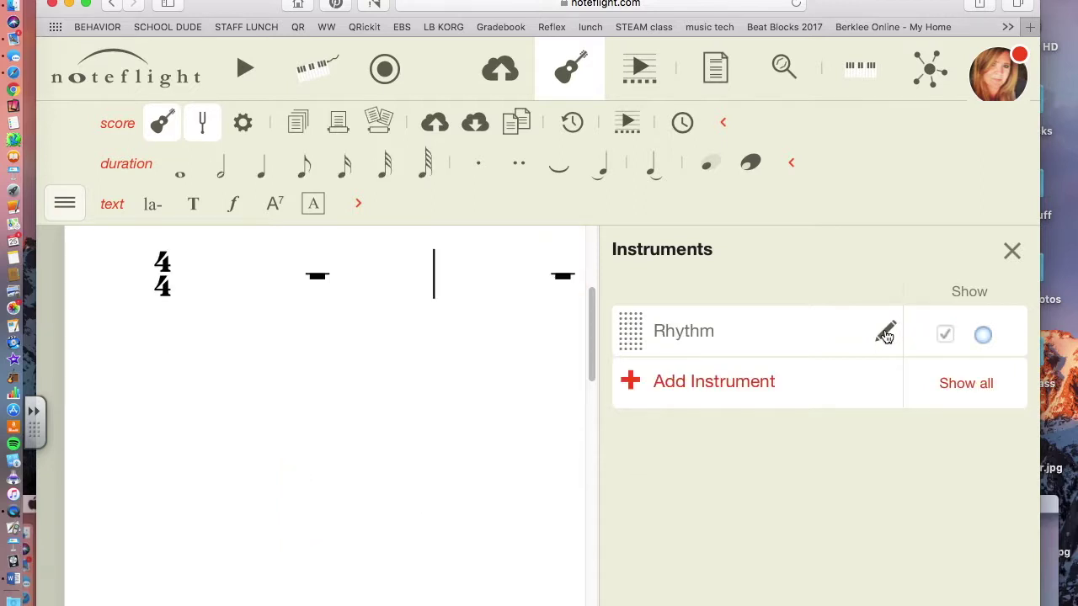
pyautogui.click(1011, 250)
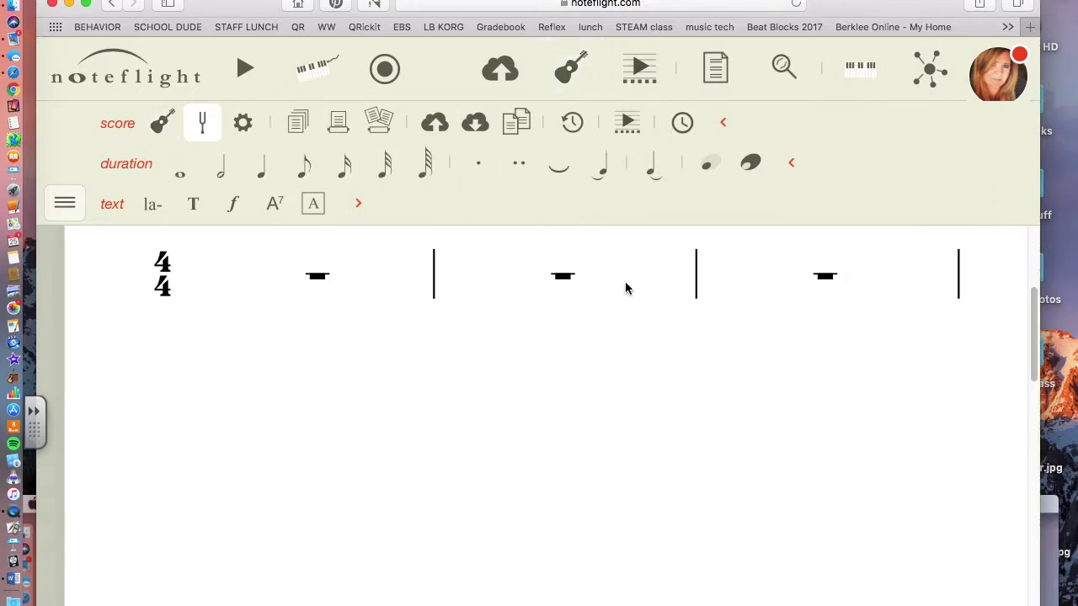
pyautogui.scroll(5, 625, 289)
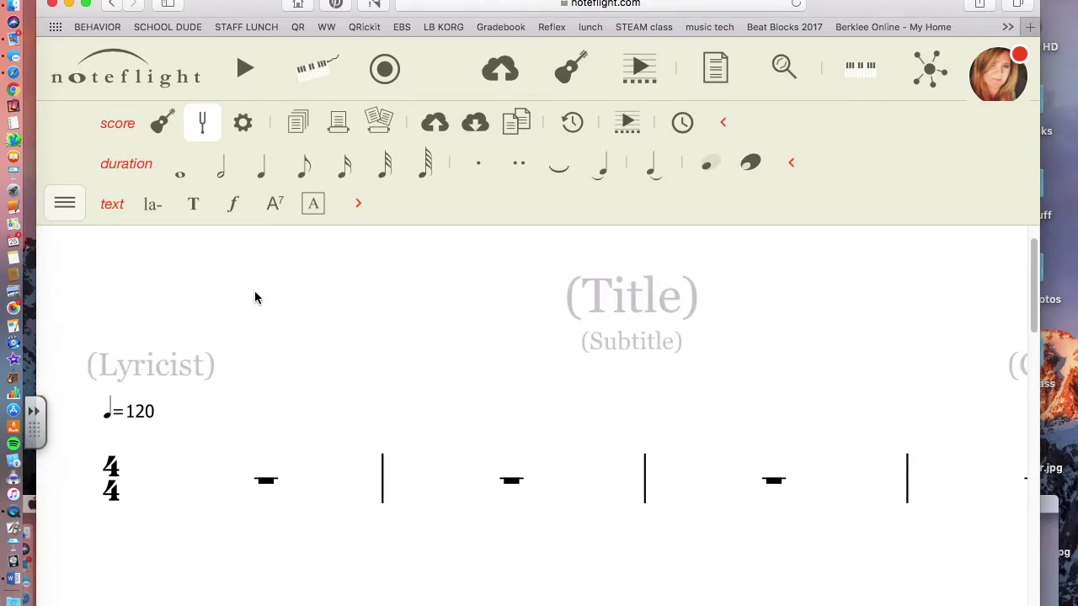
# Show the palette list with the score, duration and text palettes, including Lyrics and Chord Symbol
pyautogui.click(64, 207)
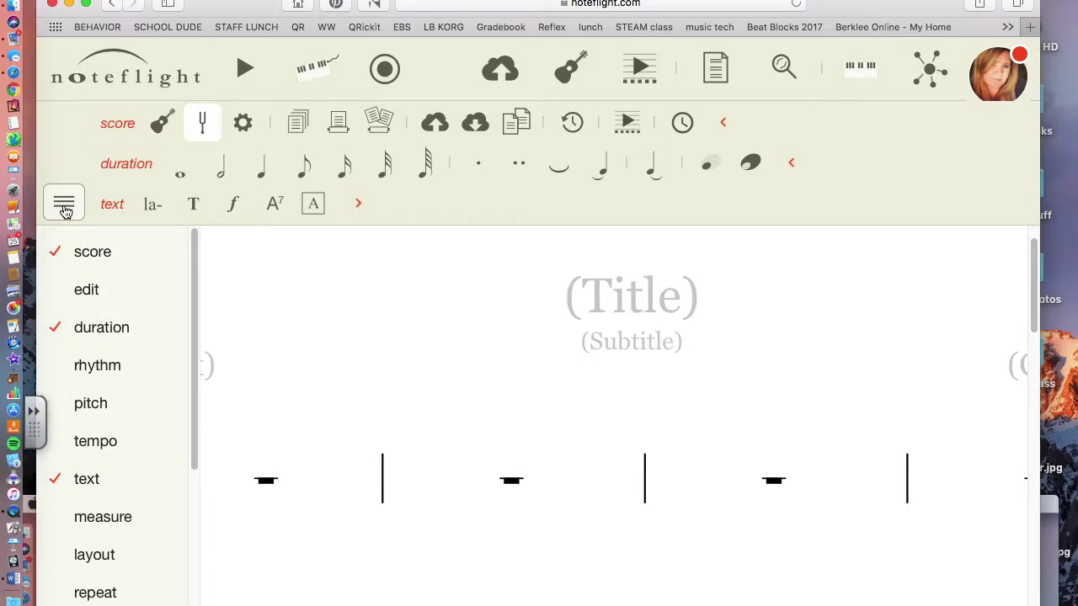
pyautogui.moveTo(121, 264)
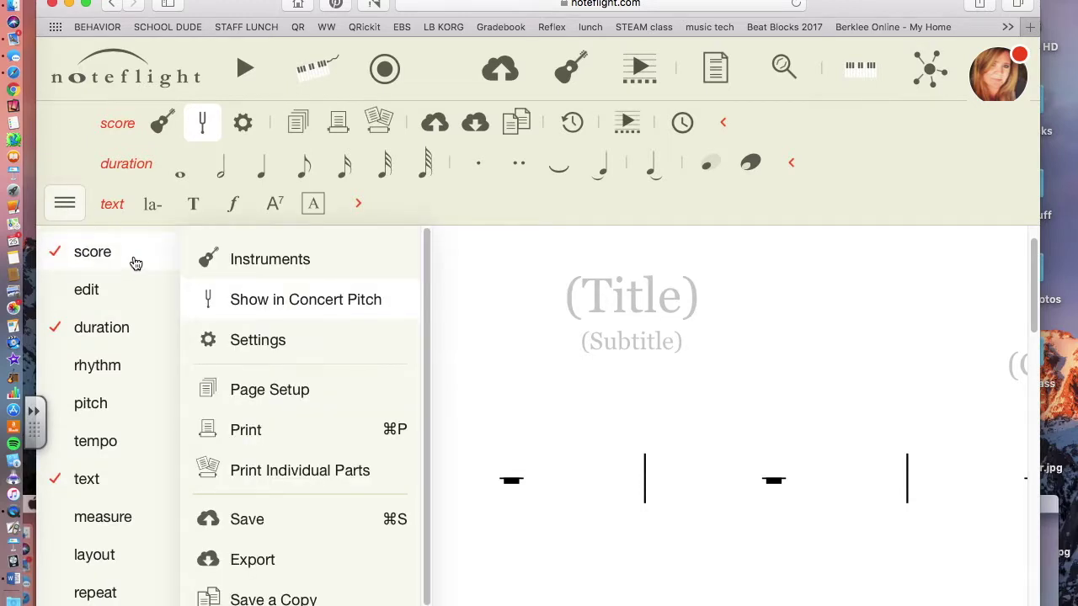
pyautogui.moveTo(106, 331)
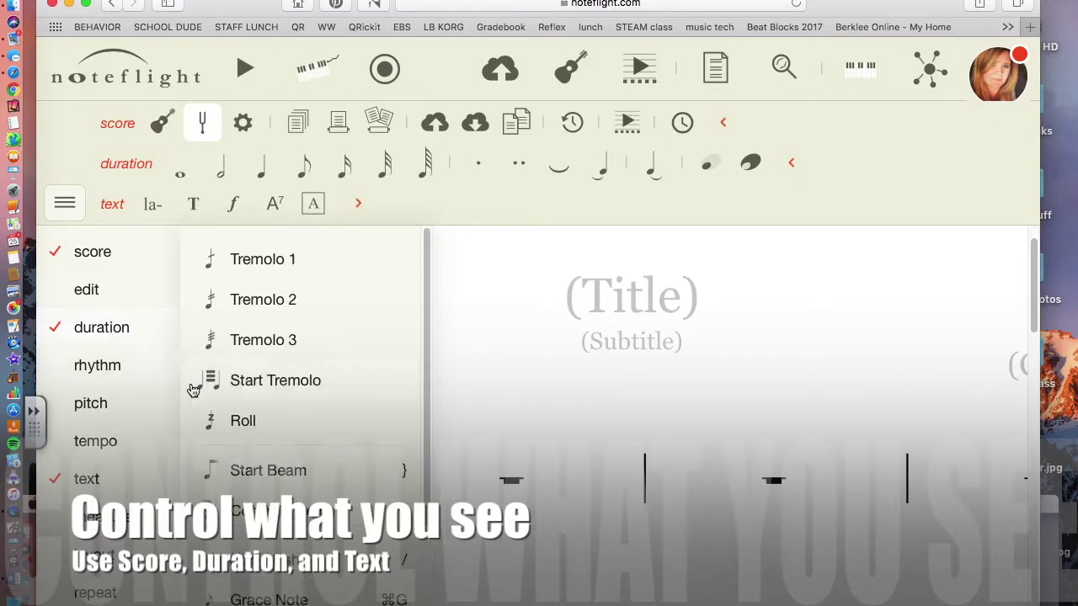
pyautogui.moveTo(95, 478)
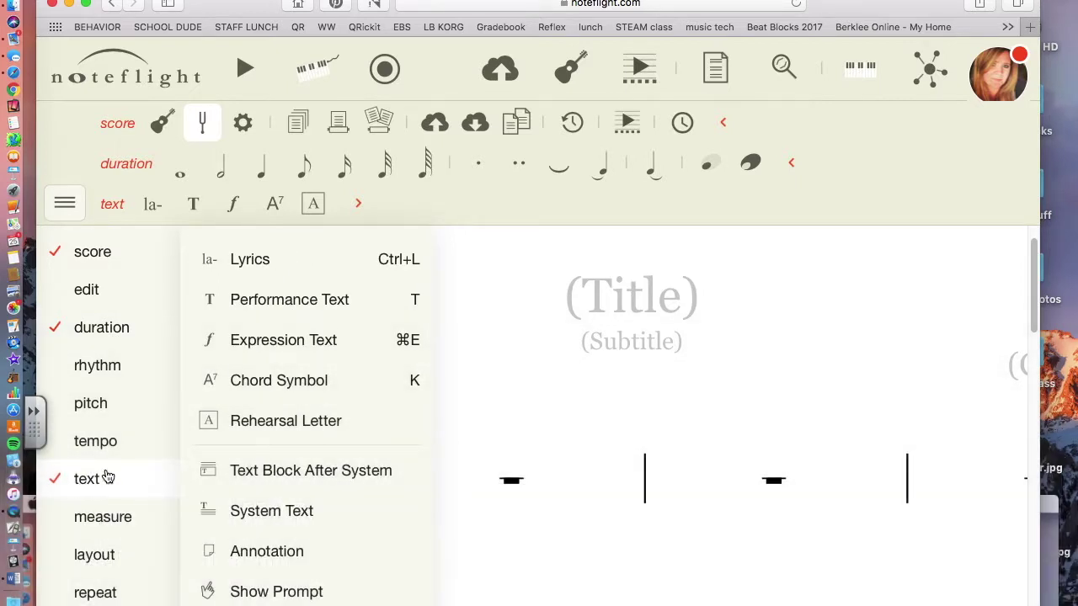
# Title the score 'Rhythm Composition'
pyautogui.click(642, 300)
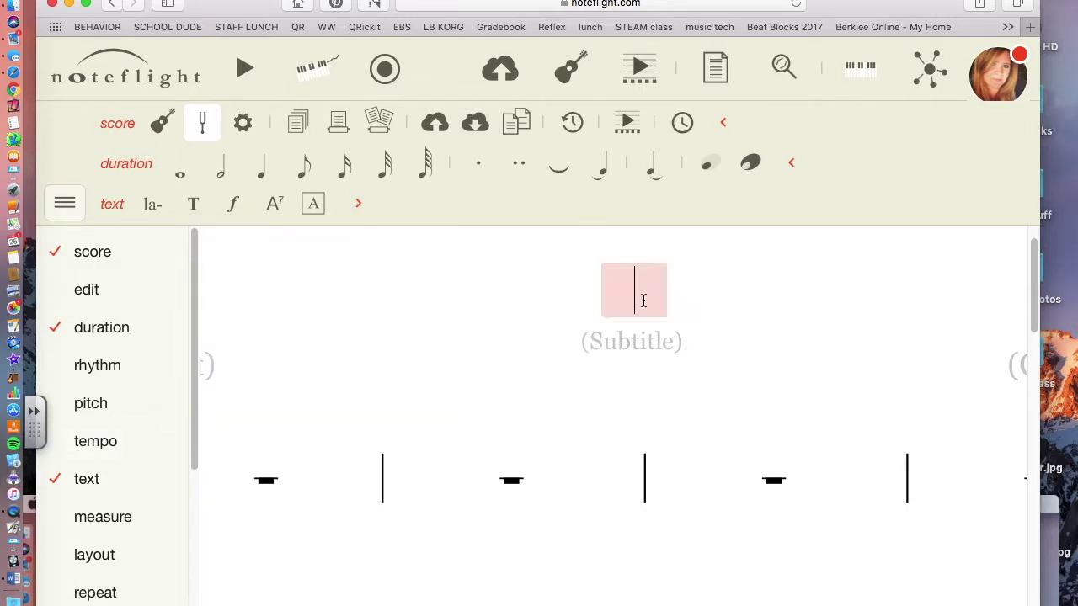
pyautogui.write('Rhyth')
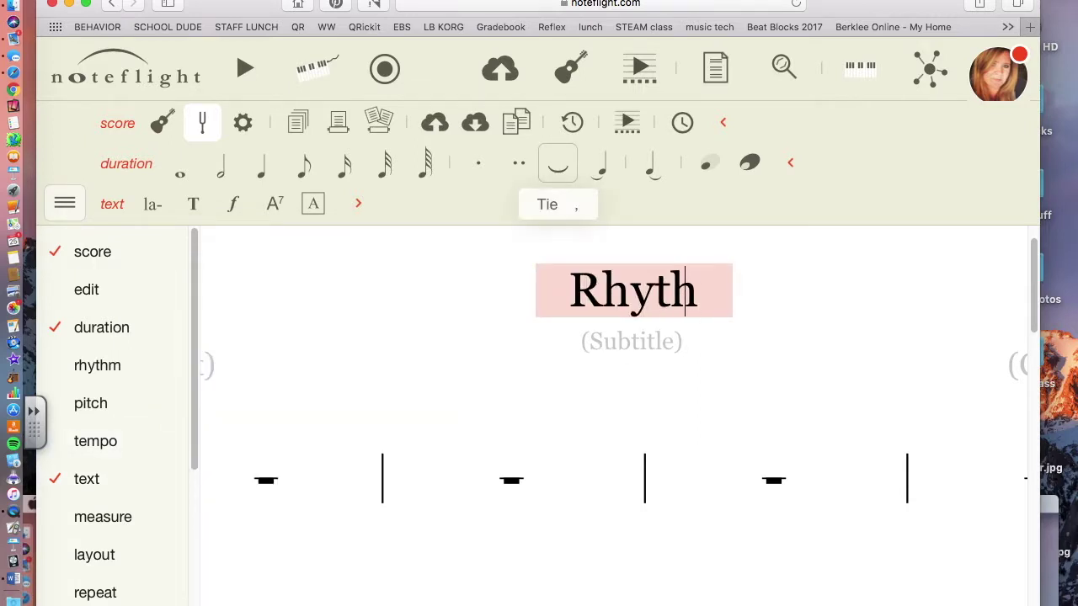
pyautogui.write('m Composition')
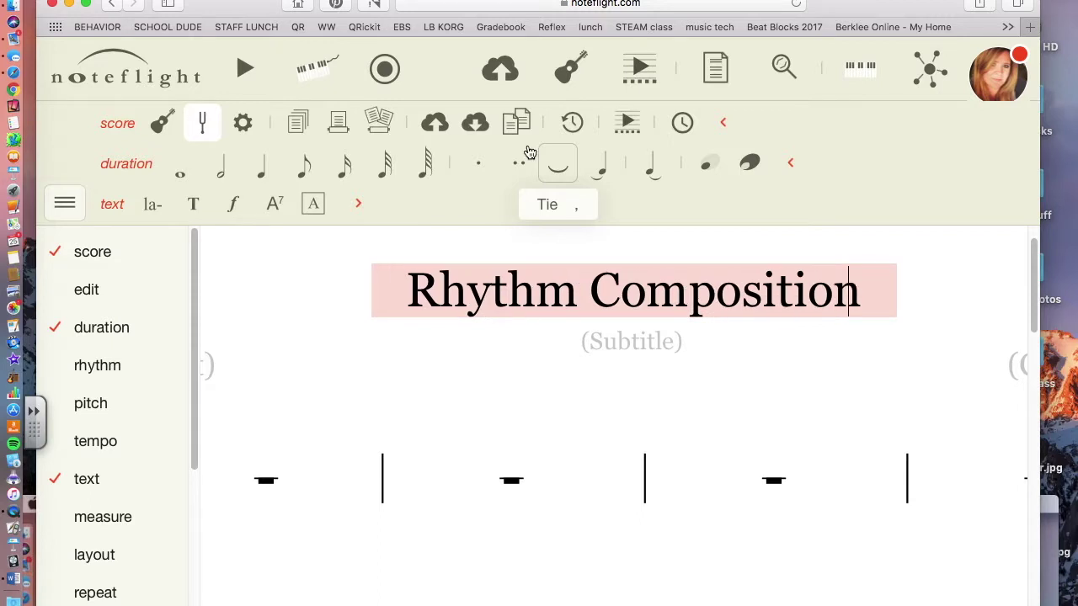
pyautogui.click(290, 293)
# Hide the palette list to give the Rhythm staff more room
pyautogui.click(66, 206)
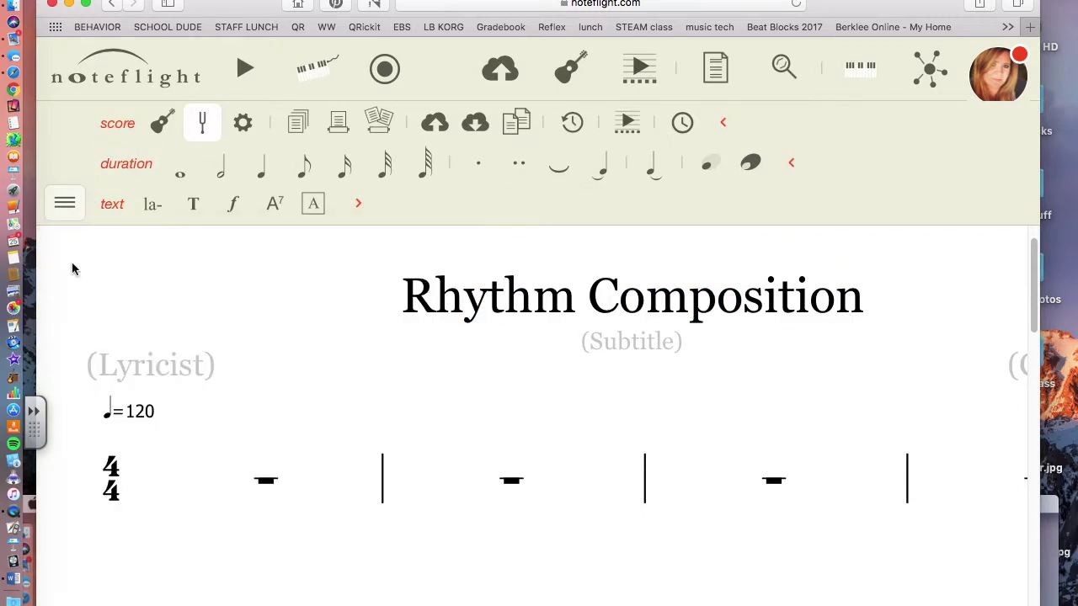
pyautogui.scroll(-2, 271, 362)
pyautogui.scroll(1, 271, 362)
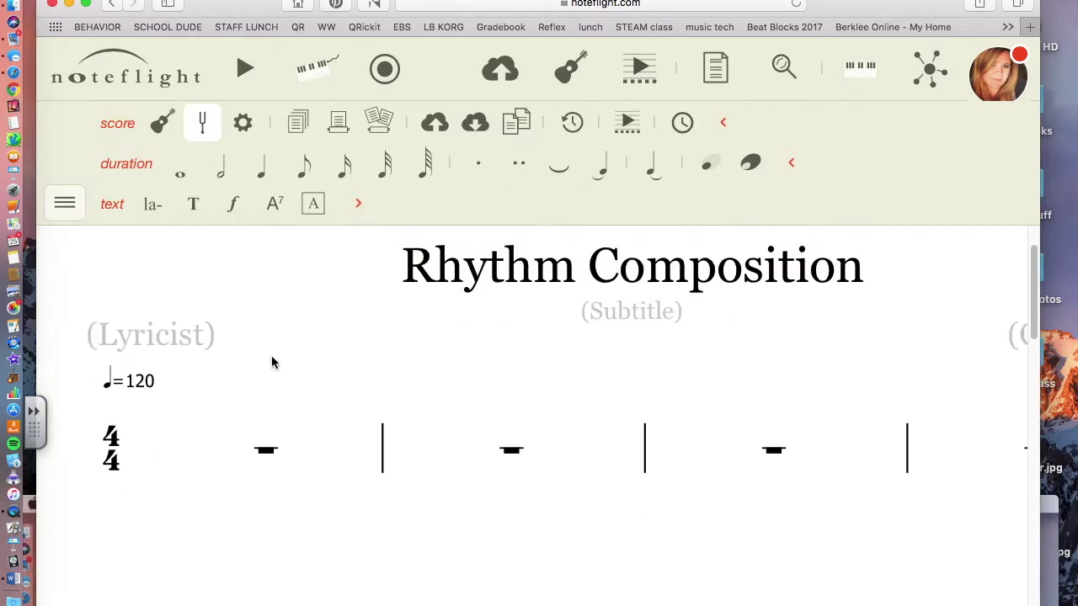
pyautogui.click(157, 459)
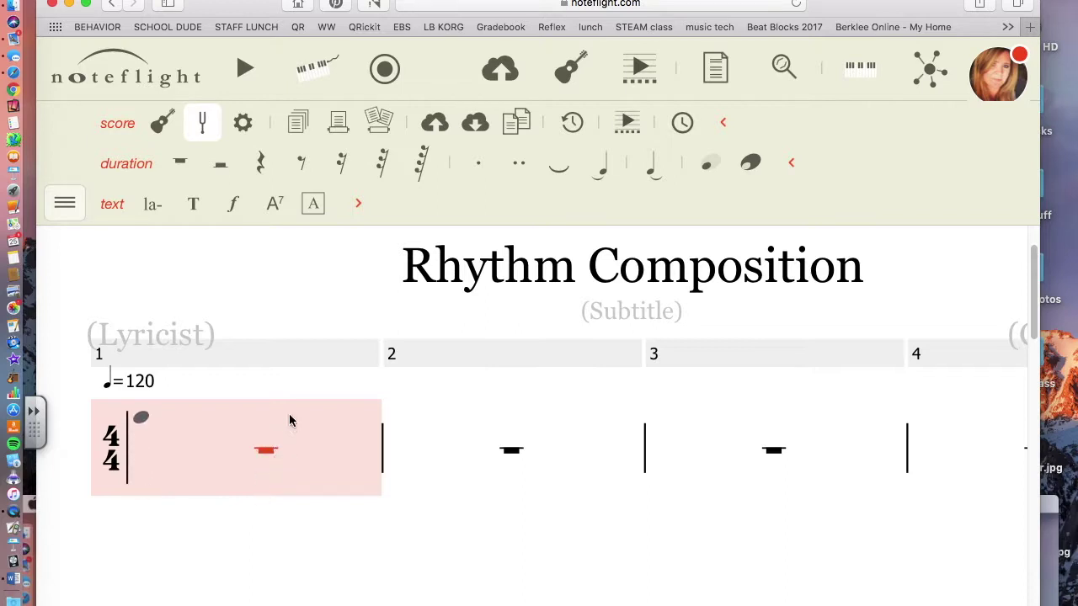
# Enter beamed eighth notes at the start of measure 1
pyautogui.click(152, 449)
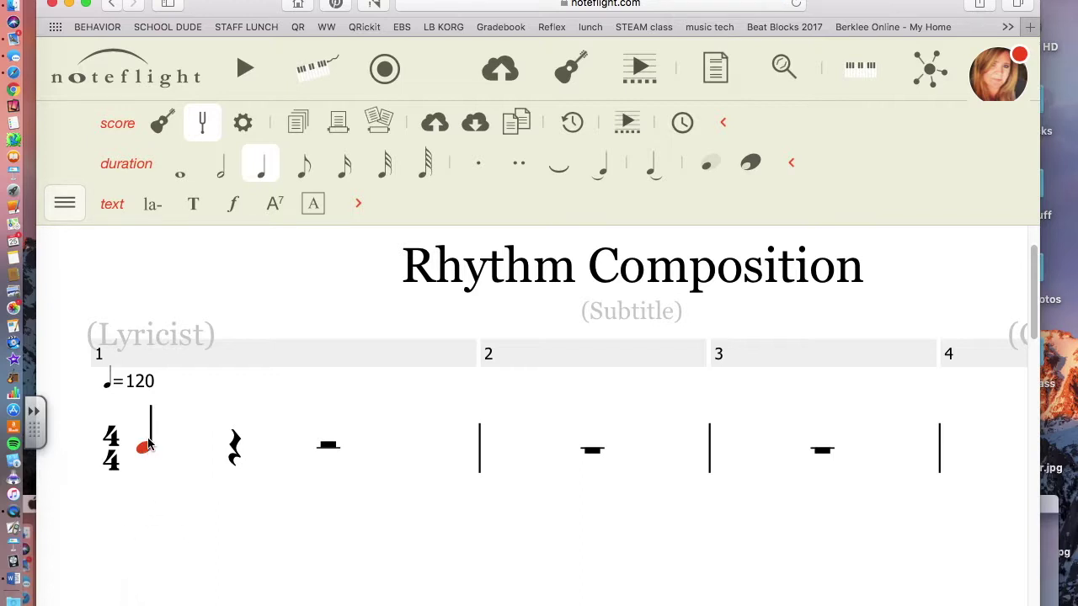
pyautogui.click(304, 168)
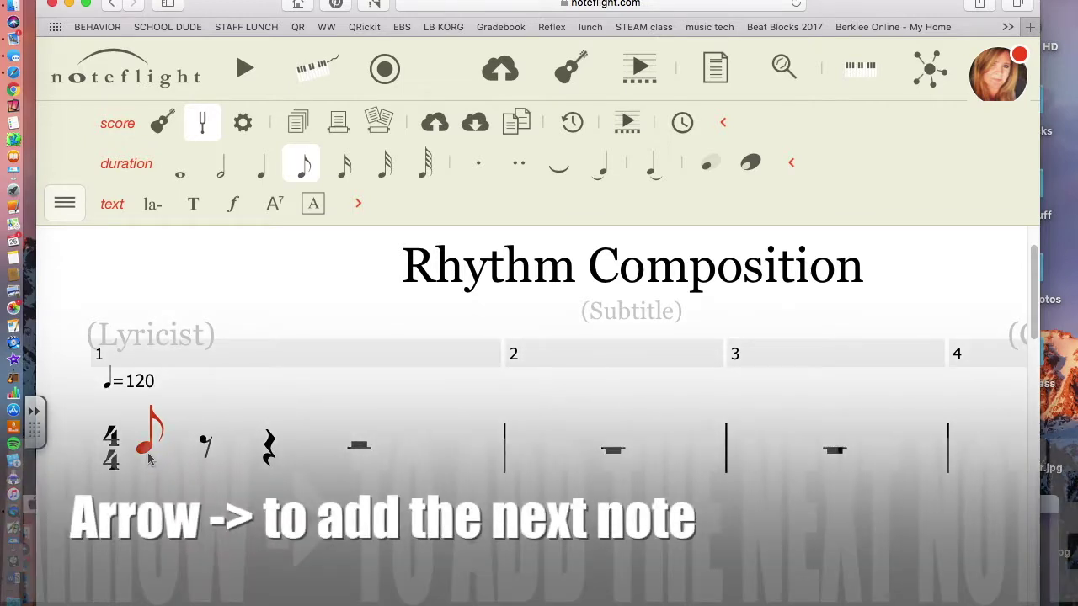
pyautogui.press('Right')
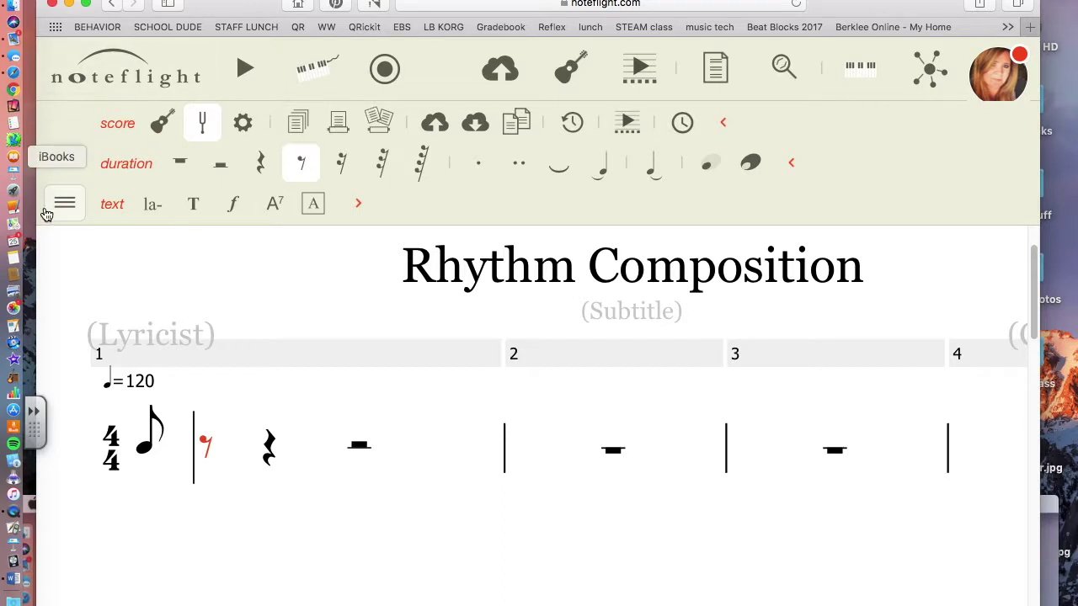
pyautogui.click(226, 453)
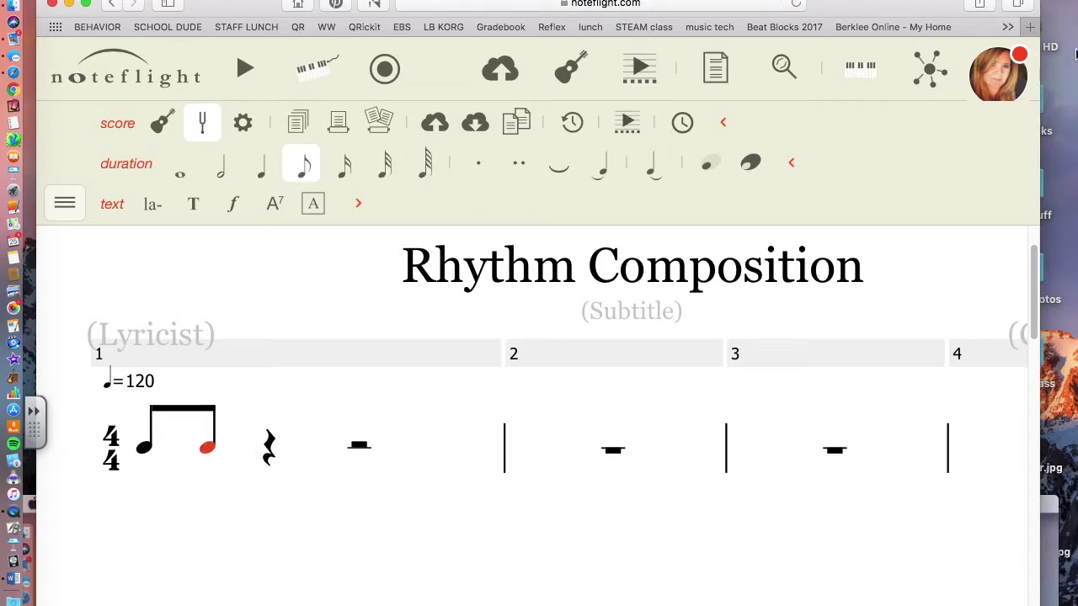
pyautogui.press('Right')
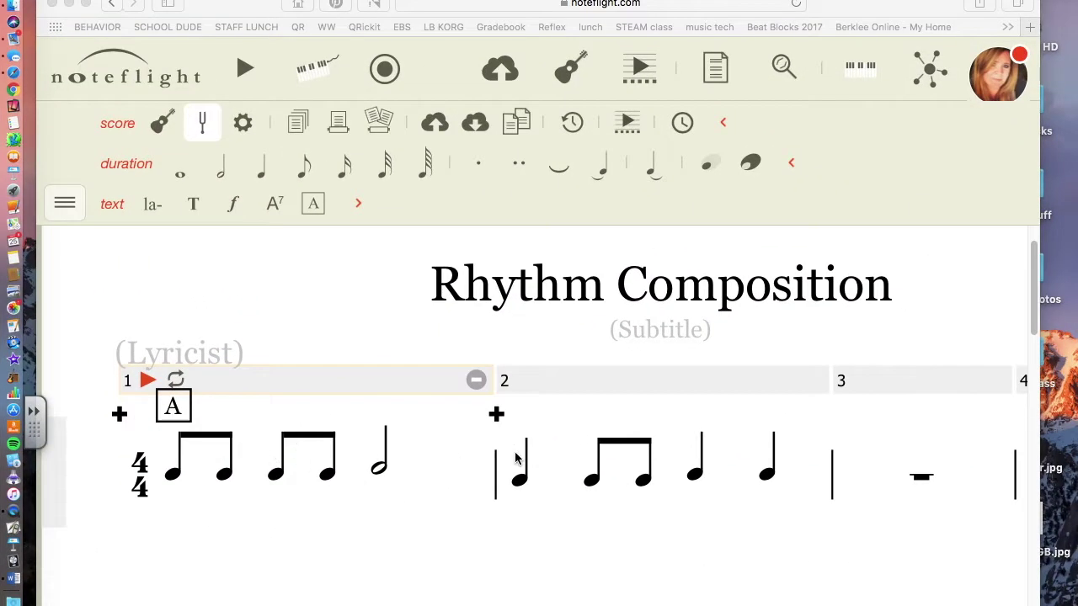
# Mark measure 1 as rehearsal section A
pyautogui.click(170, 411)
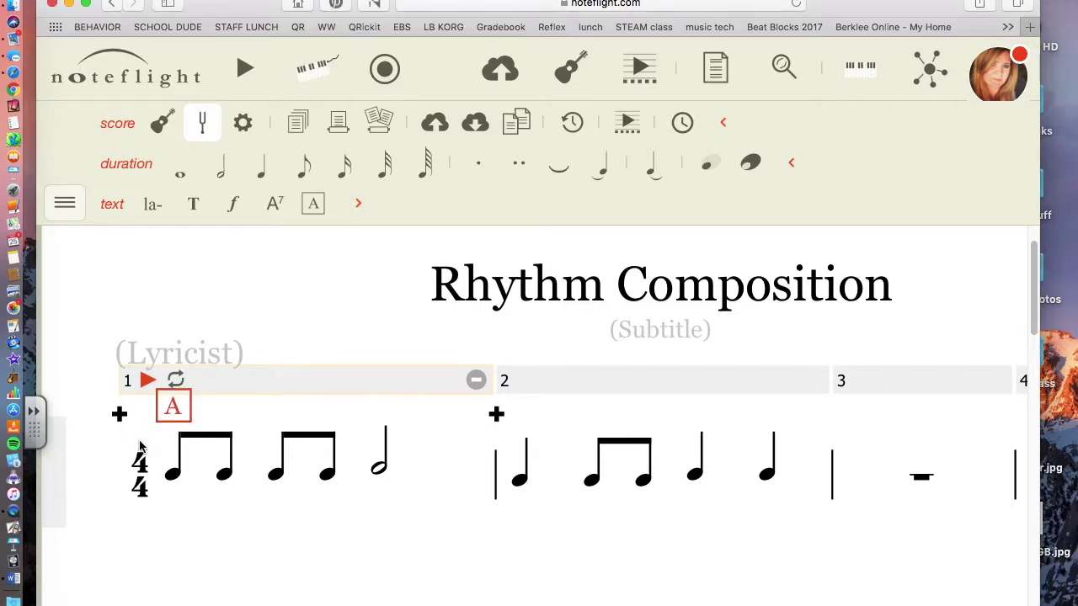
pyautogui.hscroll(3, 262, 456)
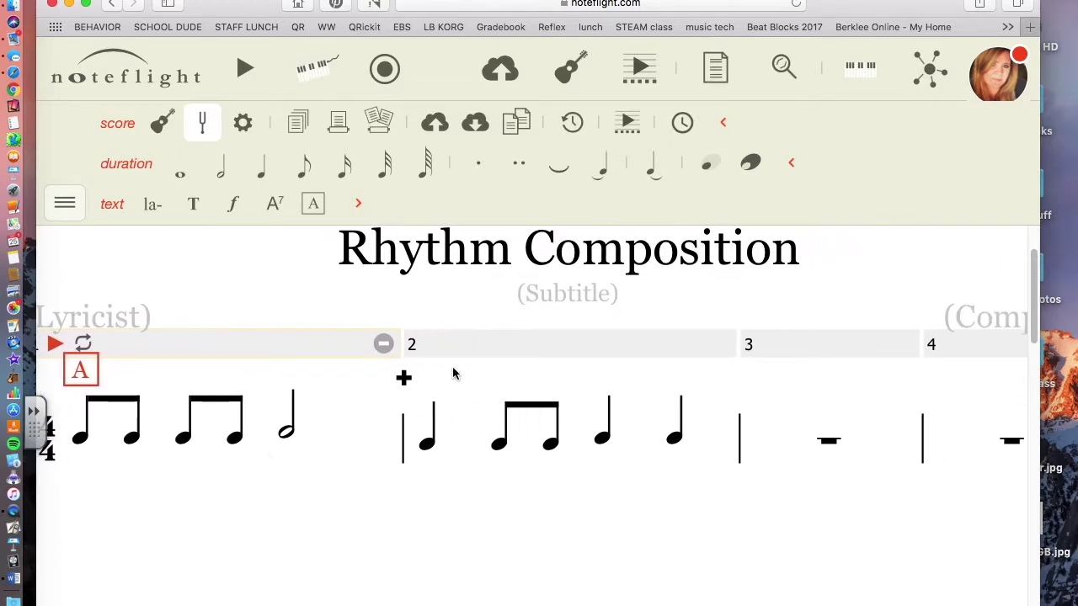
pyautogui.click(766, 440)
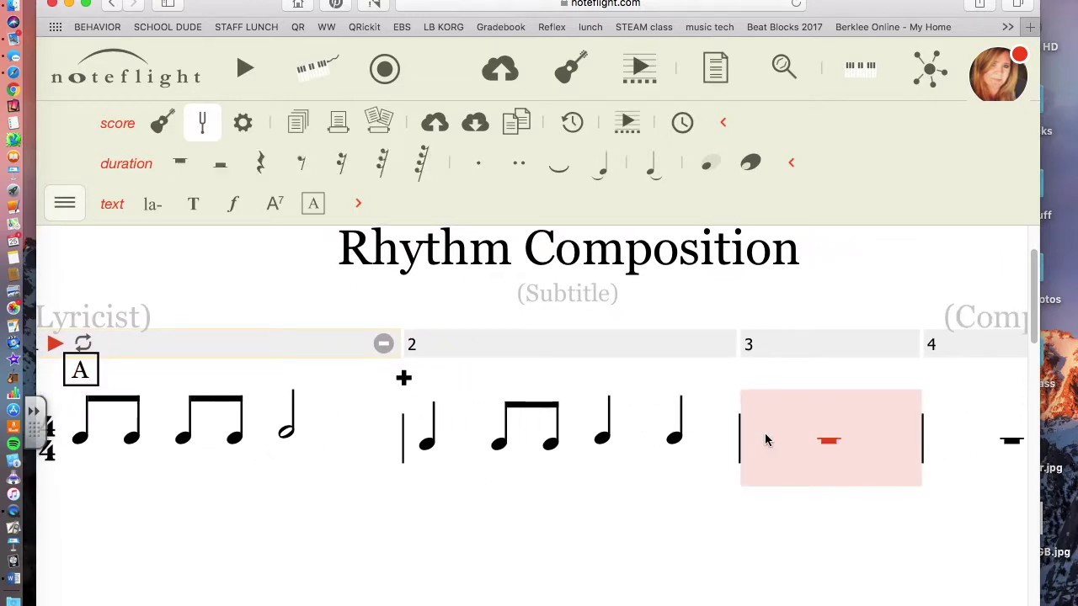
# Enter two beamed eighths and a quarter note in measure 3, leaving two quarter rests
pyautogui.hscroll(4, 766, 439)
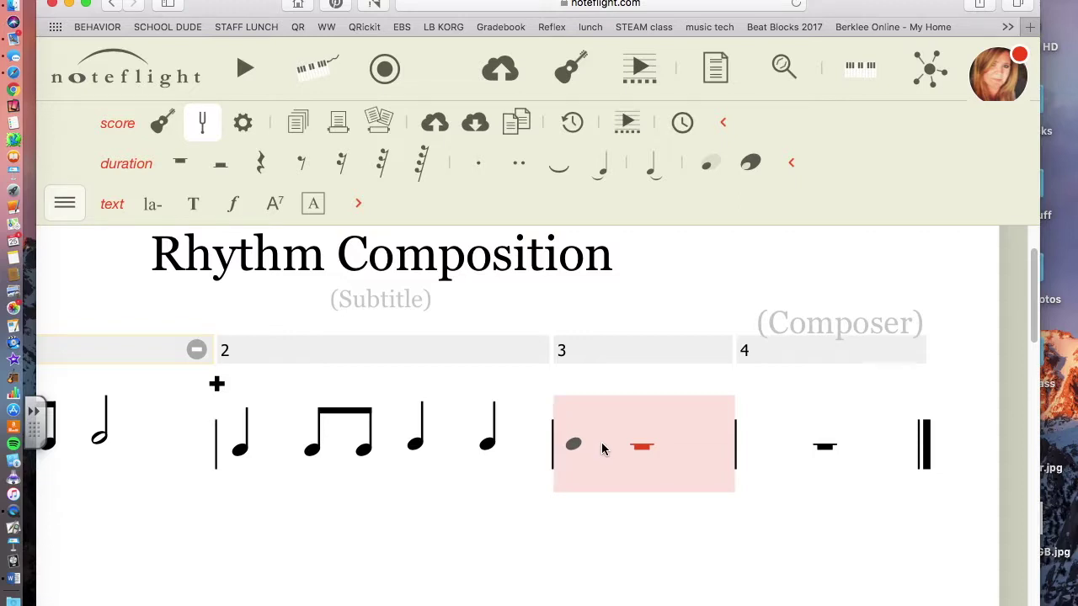
pyautogui.click(602, 449)
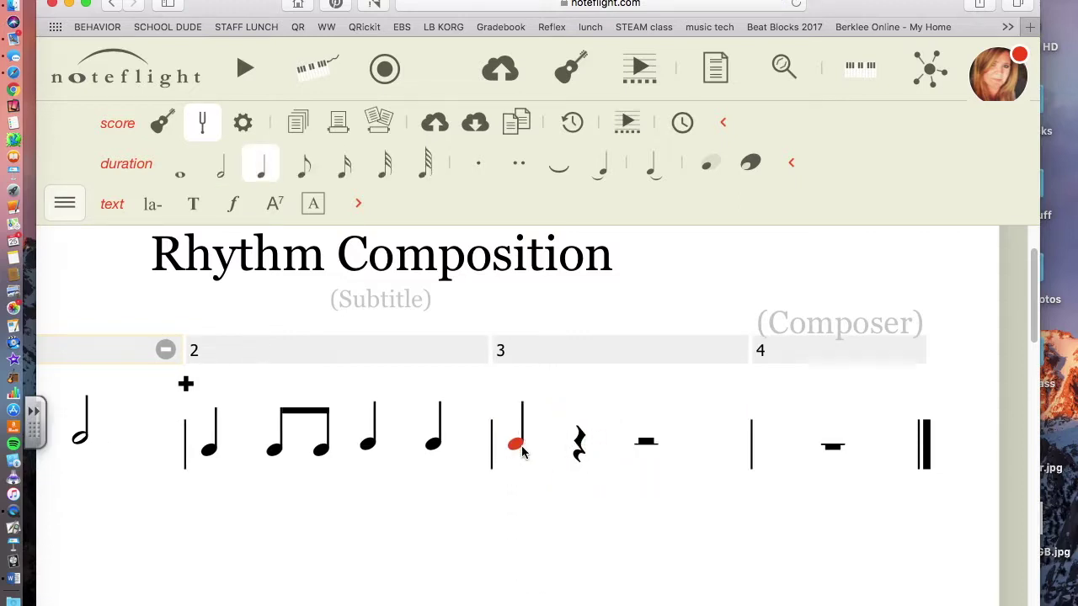
pyautogui.click(305, 173)
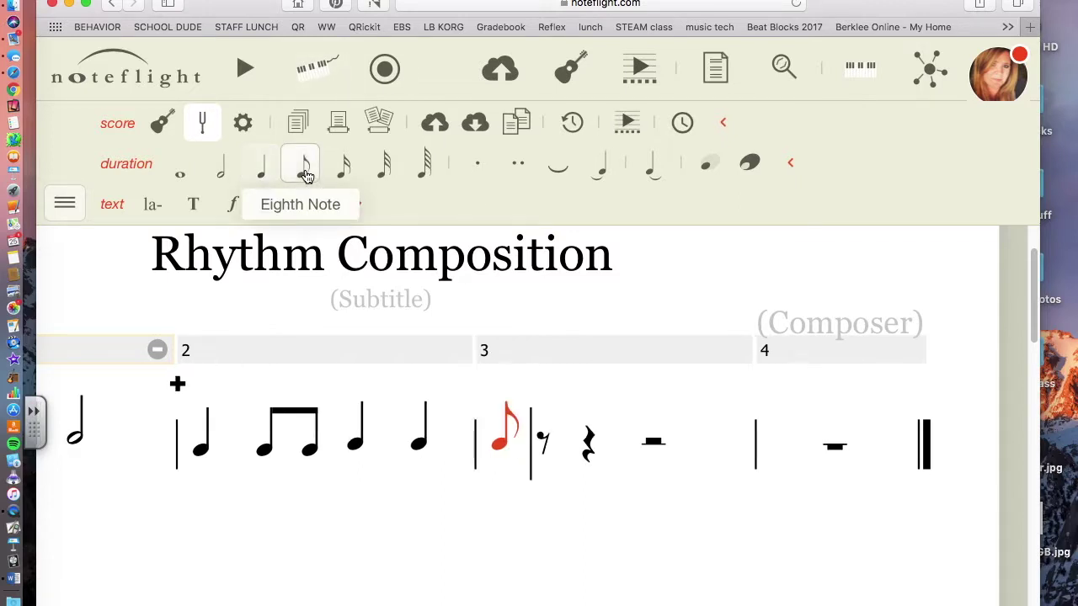
pyautogui.click(547, 444)
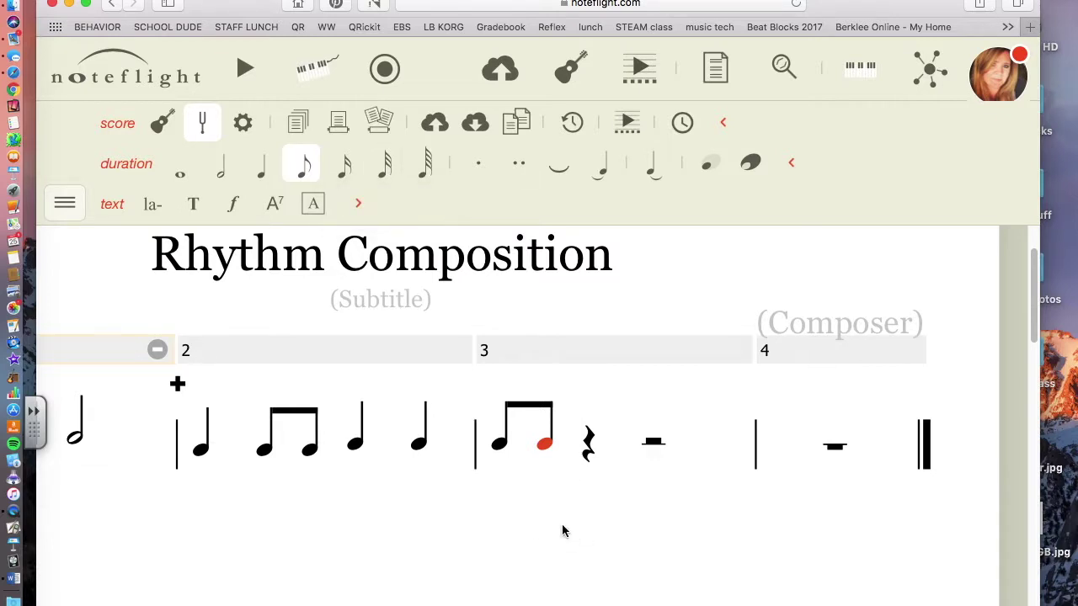
pyautogui.press('Right')
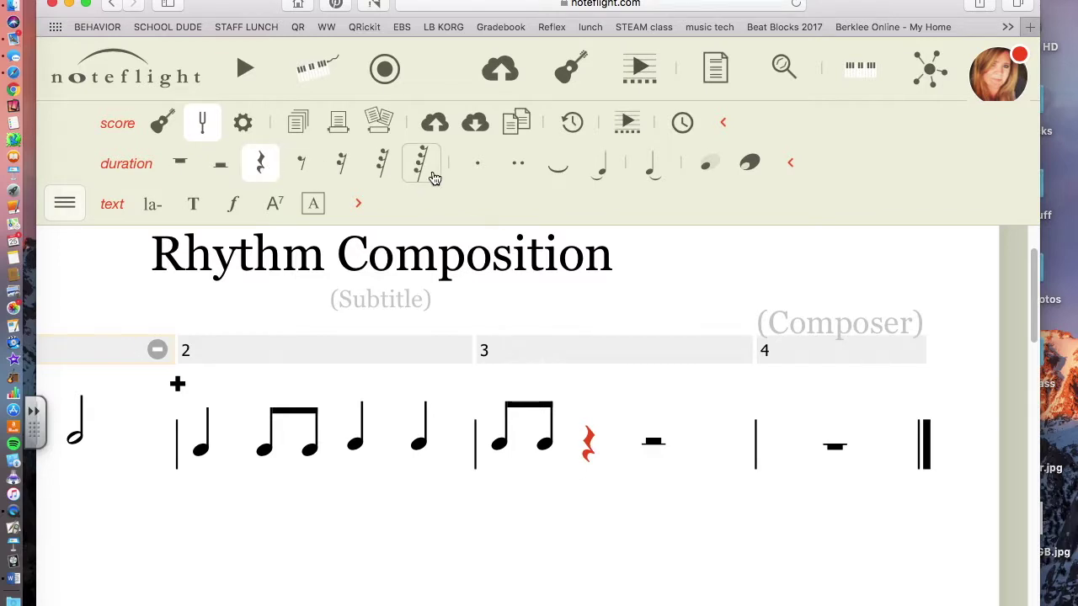
pyautogui.click(202, 134)
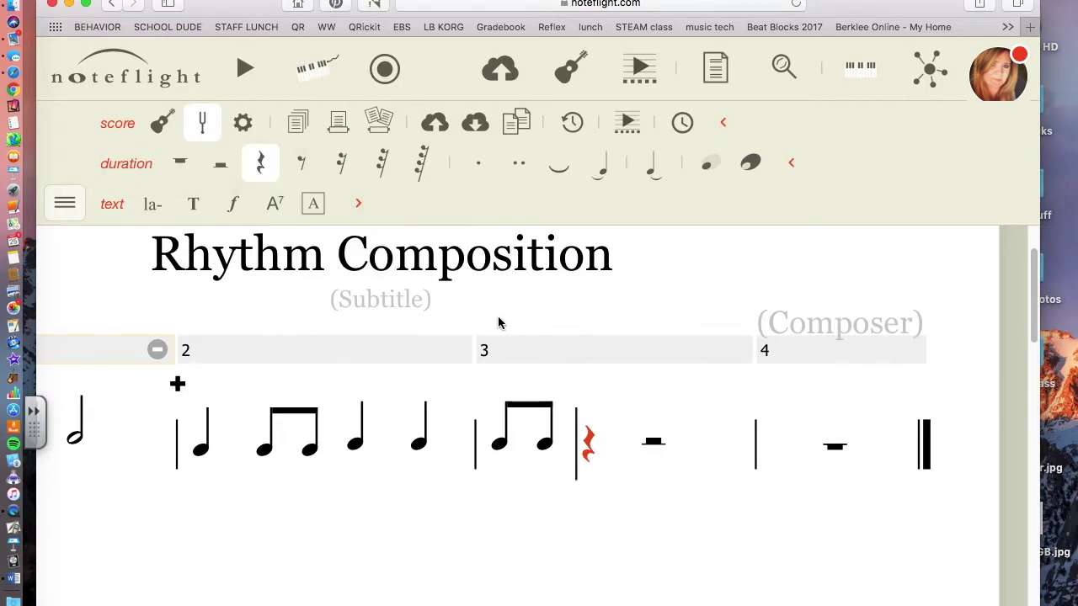
pyautogui.click(587, 447)
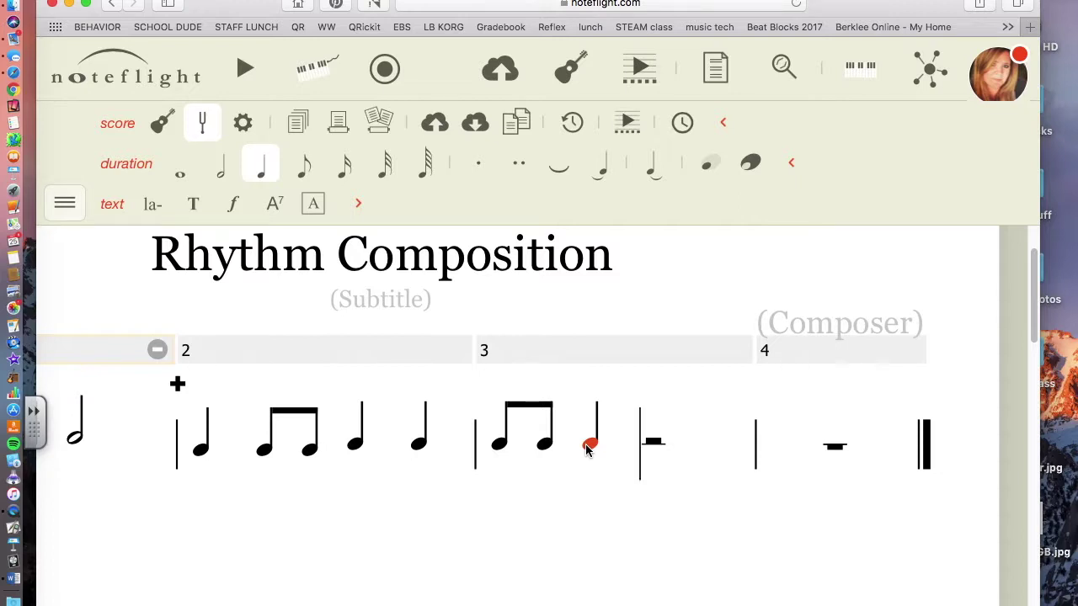
pyautogui.press('Right')
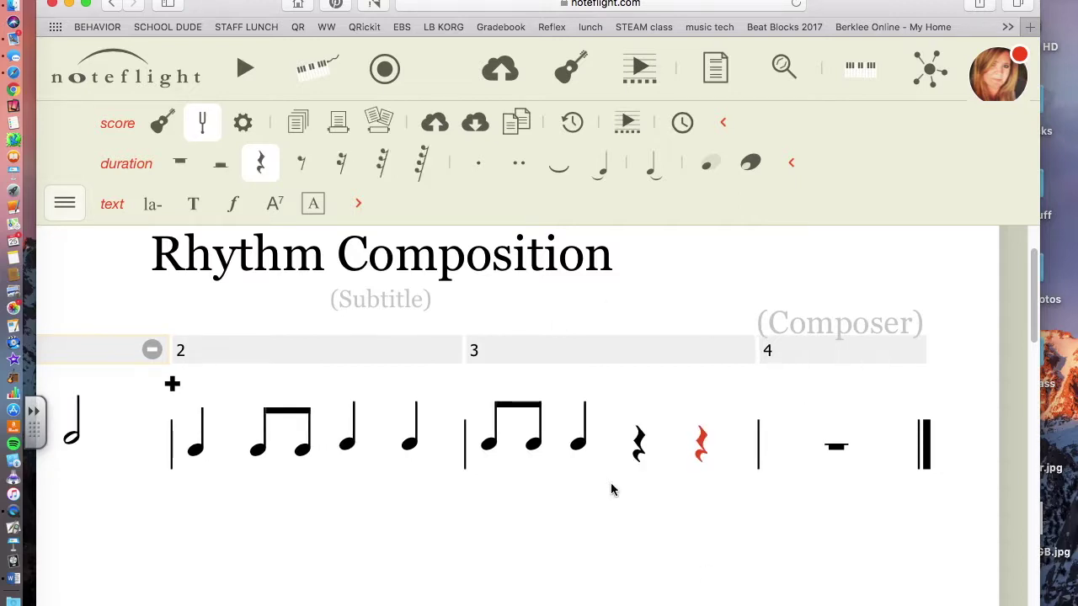
pyautogui.click(490, 451)
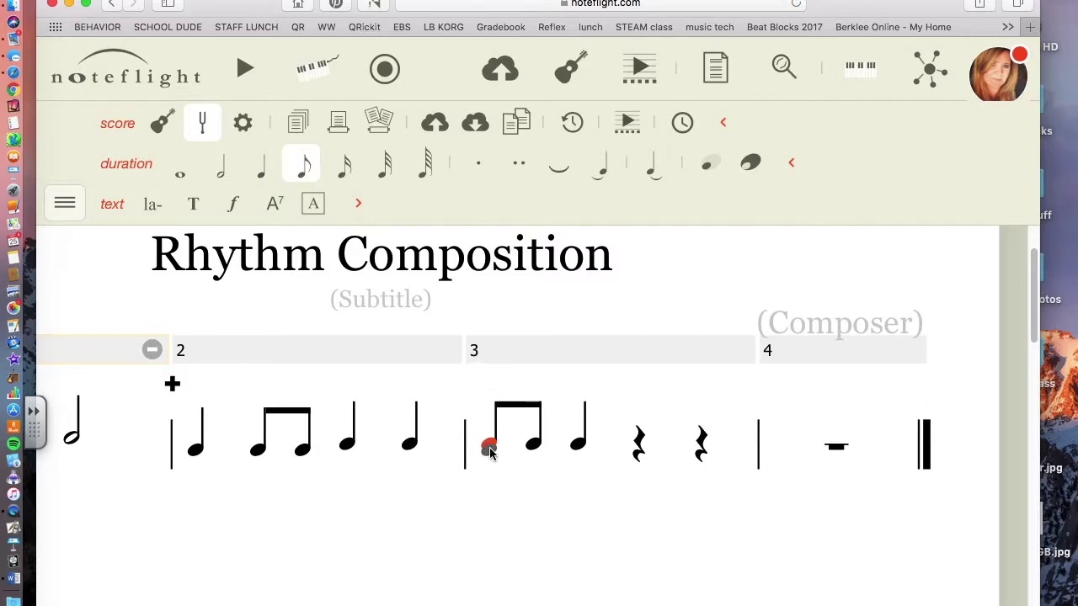
# Add rehearsal mark B above the first note of measure 3
pyautogui.click(312, 204)
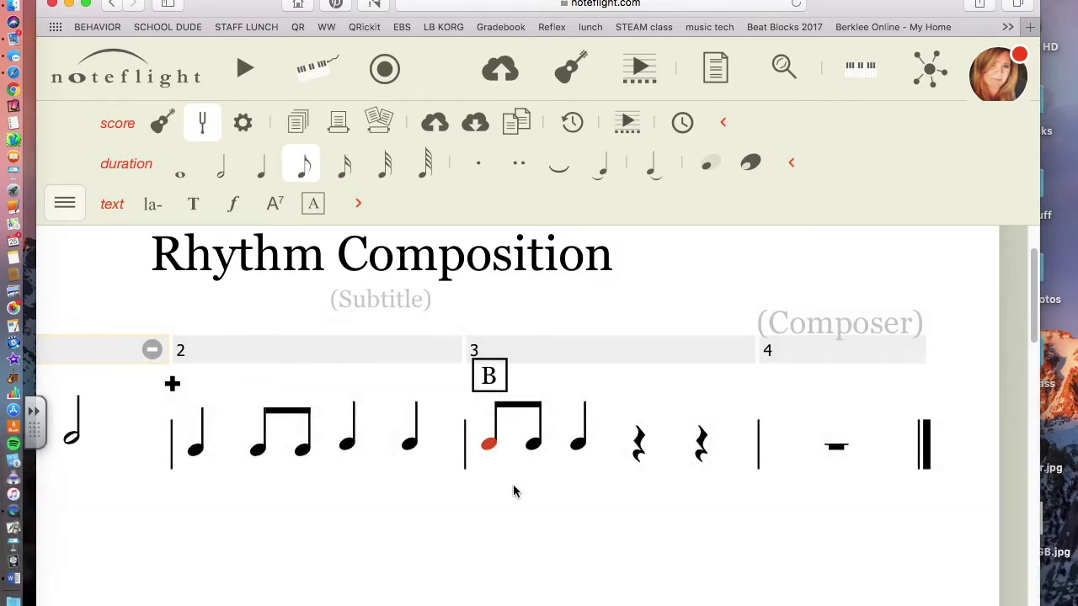
pyautogui.hscroll(-5, 515, 491)
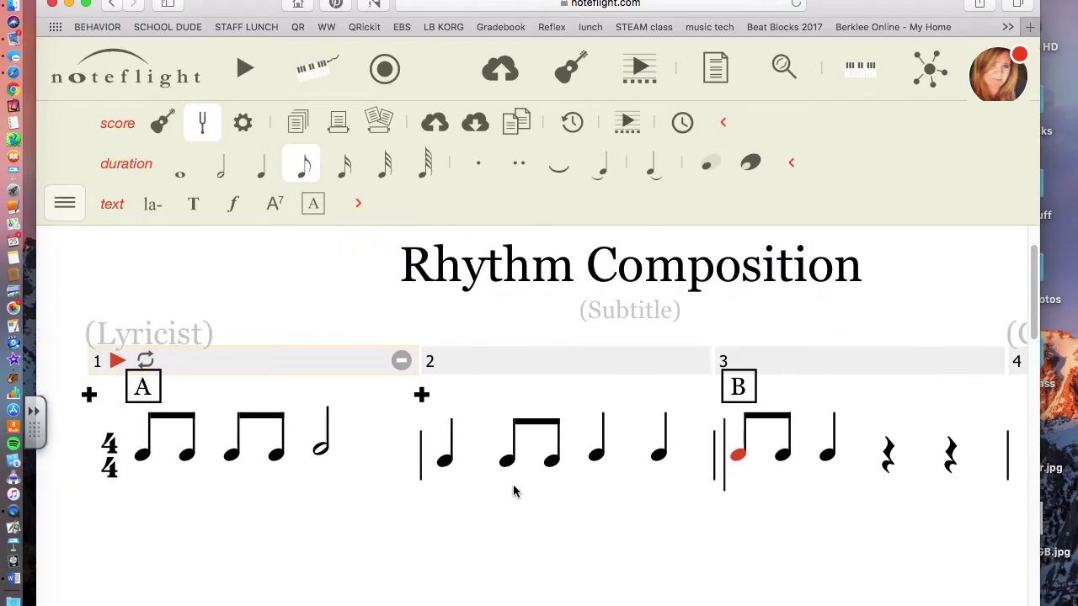
pyautogui.hscroll(3, 513, 493)
pyautogui.scroll(-1, 513, 493)
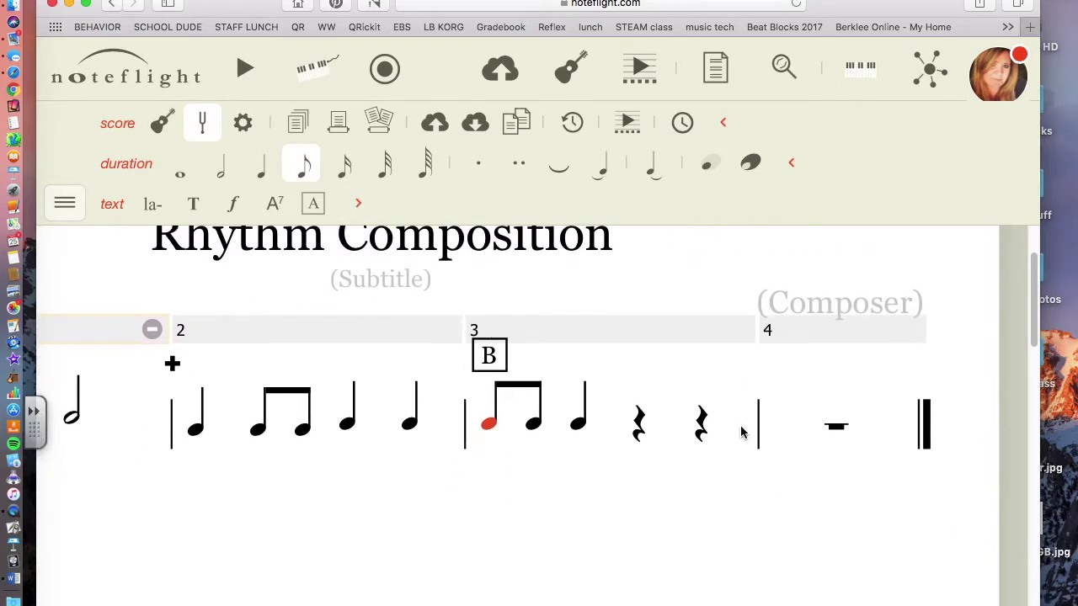
pyautogui.click(830, 425)
# Fill measure 4 with two half notes
pyautogui.click(773, 362)
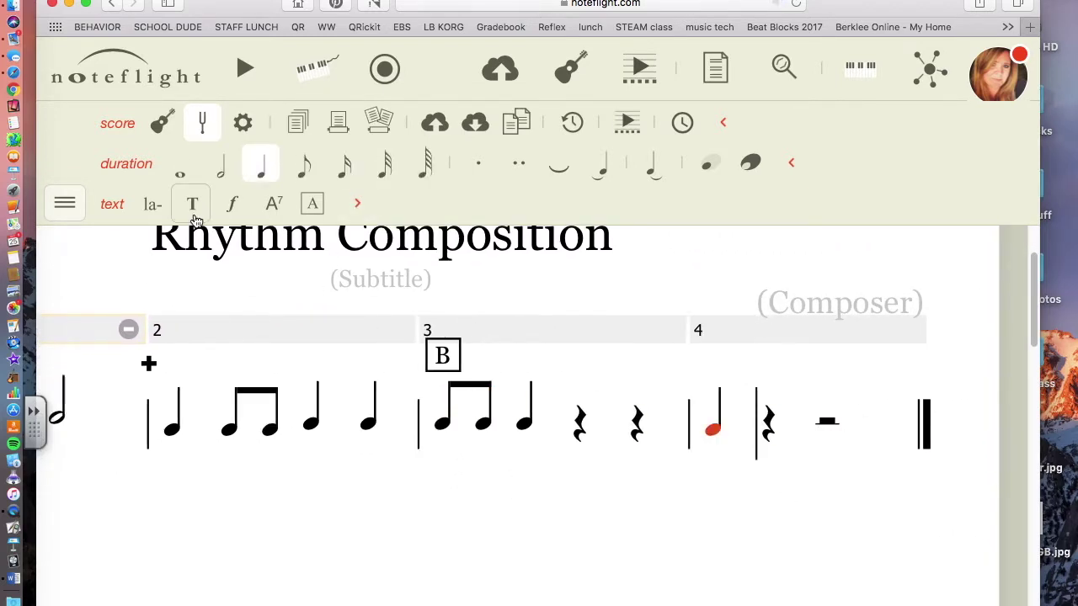
pyautogui.click(828, 424)
pyautogui.click(833, 438)
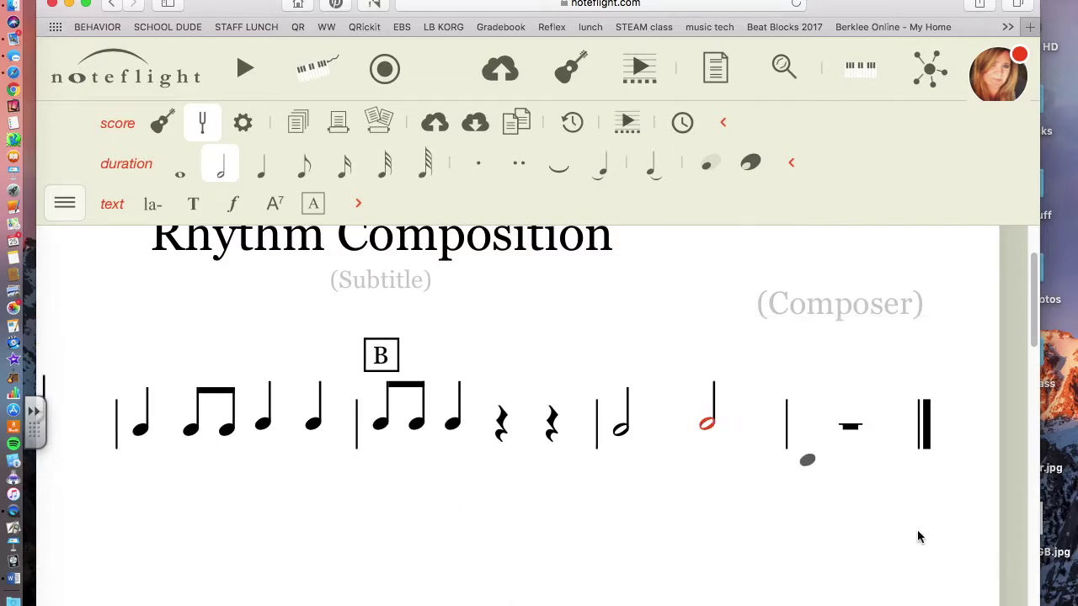
pyautogui.hscroll(-5, 549, 522)
pyautogui.hscroll(5, 549, 522)
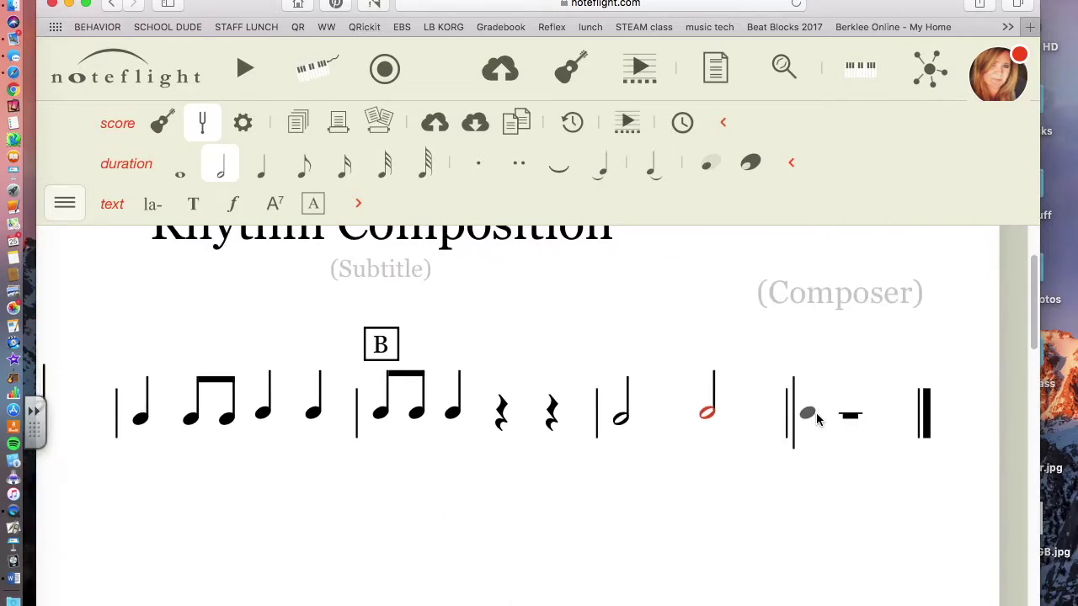
pyautogui.hscroll(-3, 815, 418)
pyautogui.moveTo(123, 413); pyautogui.dragTo(465, 368)
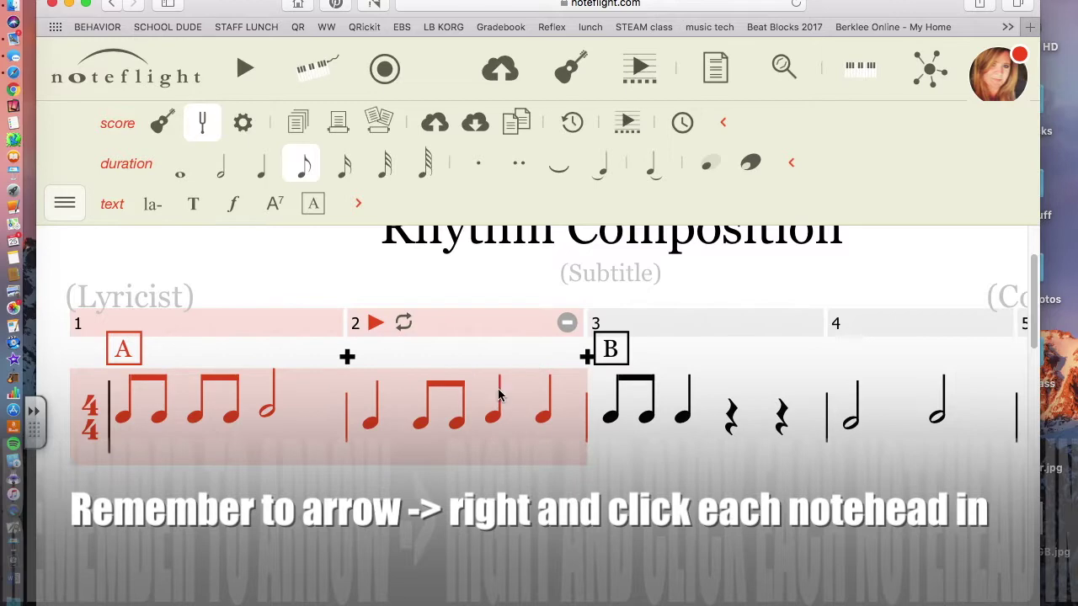
pyautogui.hscroll(3, 465, 368)
# Fill measure 5 with two beamed eighth-note pairs followed by a half note
pyautogui.click(846, 404)
pyautogui.hscroll(-2, 729, 333)
pyautogui.hscroll(2, 728, 333)
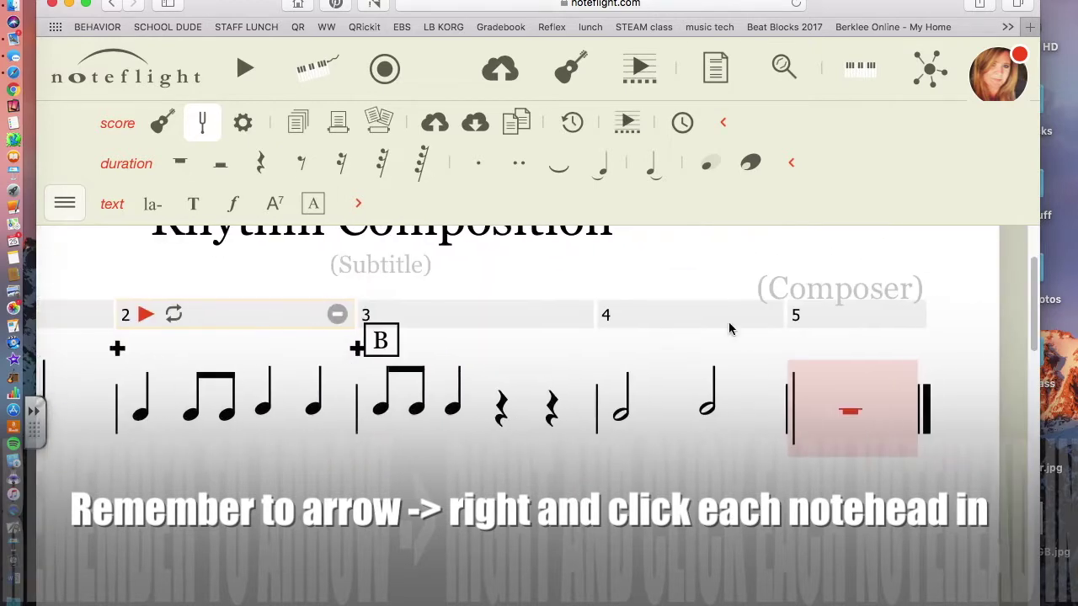
pyautogui.click(813, 410)
pyautogui.press('4')
pyautogui.click(767, 412)
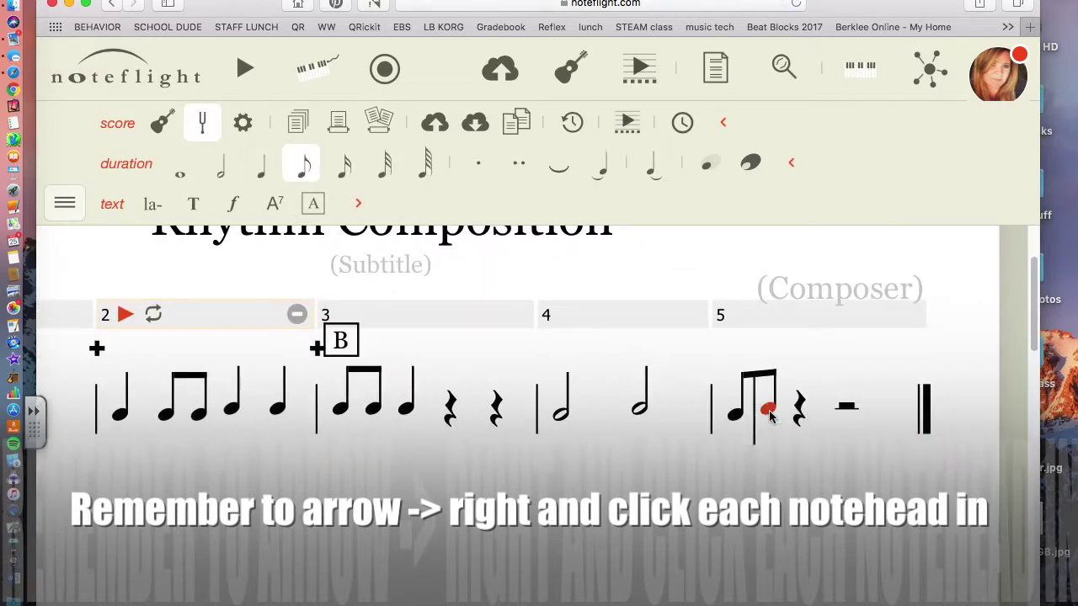
pyautogui.hscroll(-3, 770, 414)
pyautogui.hscroll(3, 771, 414)
pyautogui.click(816, 398)
pyautogui.press('4')
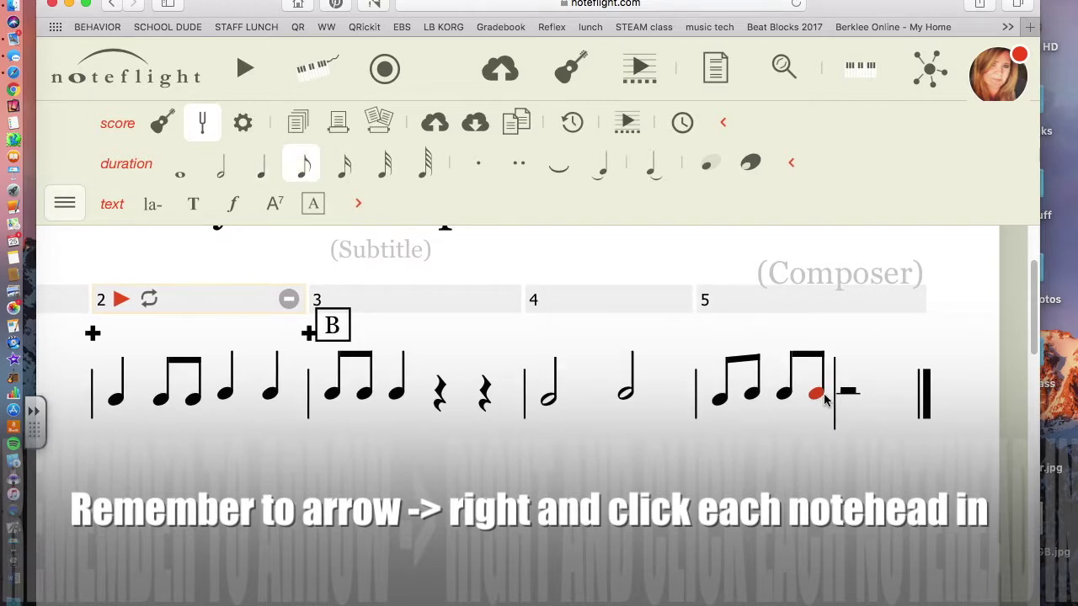
pyautogui.press('Right')
pyautogui.click(845, 394)
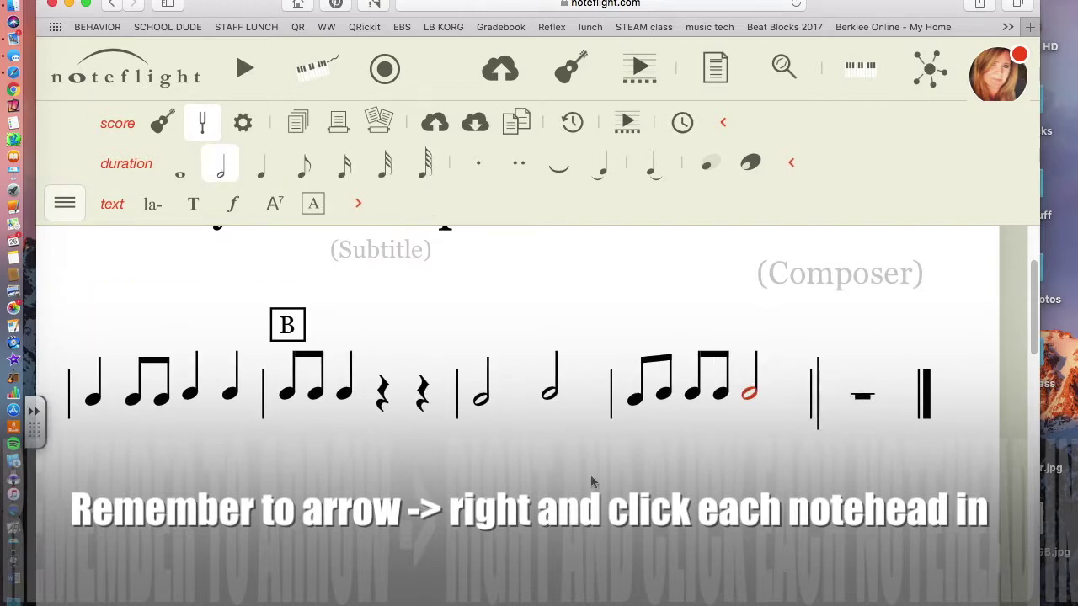
pyautogui.hscroll(-3, 395, 407)
pyautogui.hscroll(3, 395, 408)
# Fill measure 6 with a quarter, two beamed eighths, and two quarter notes
pyautogui.press('5')
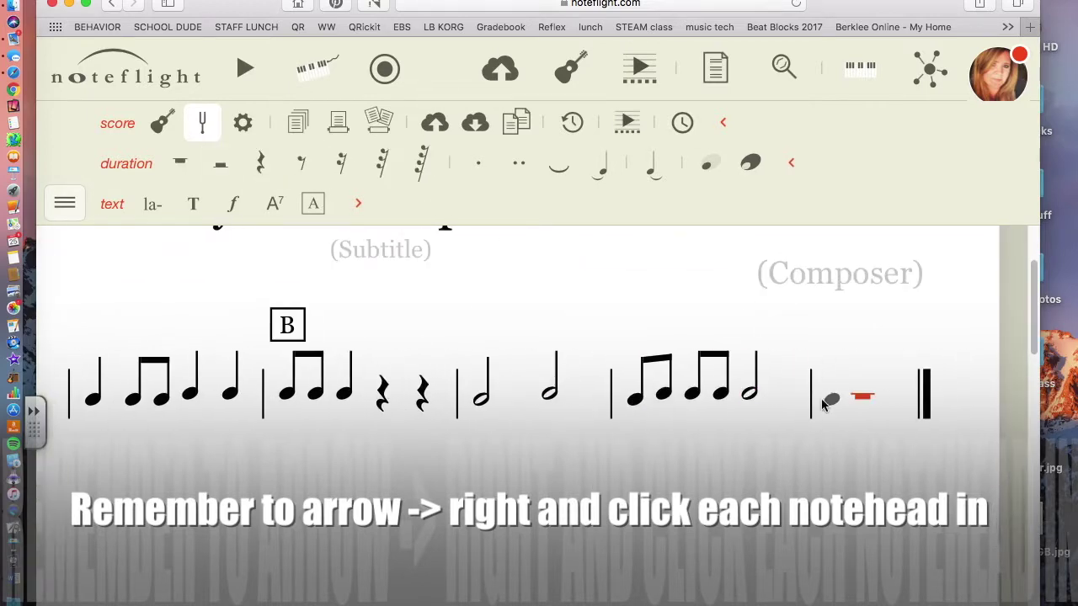
pyautogui.hscroll(-2, 505, 388)
pyautogui.click(577, 549)
pyautogui.press('5')
pyautogui.press('Right')
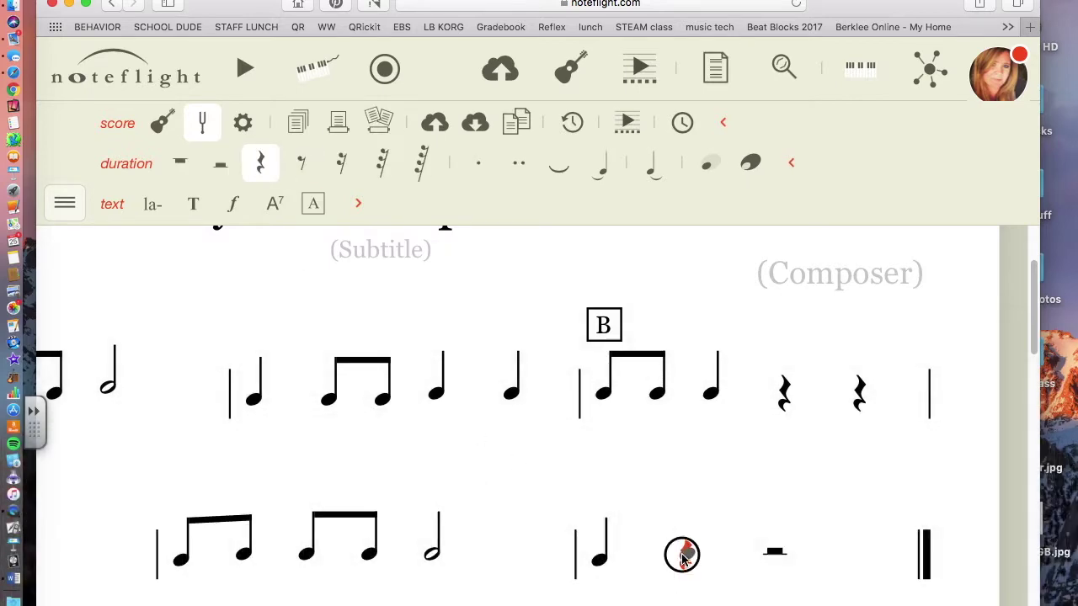
pyautogui.click(674, 552)
pyautogui.press('Right')
pyautogui.click(716, 556)
pyautogui.press('Right')
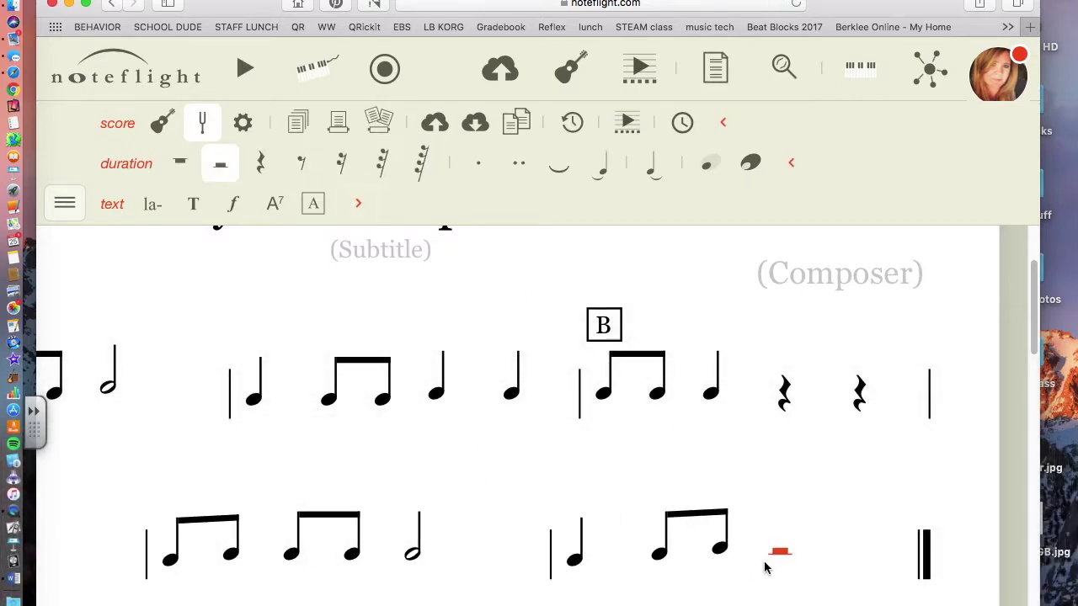
pyautogui.click(768, 557)
pyautogui.press('5')
pyautogui.click(680, 556)
pyautogui.press('5')
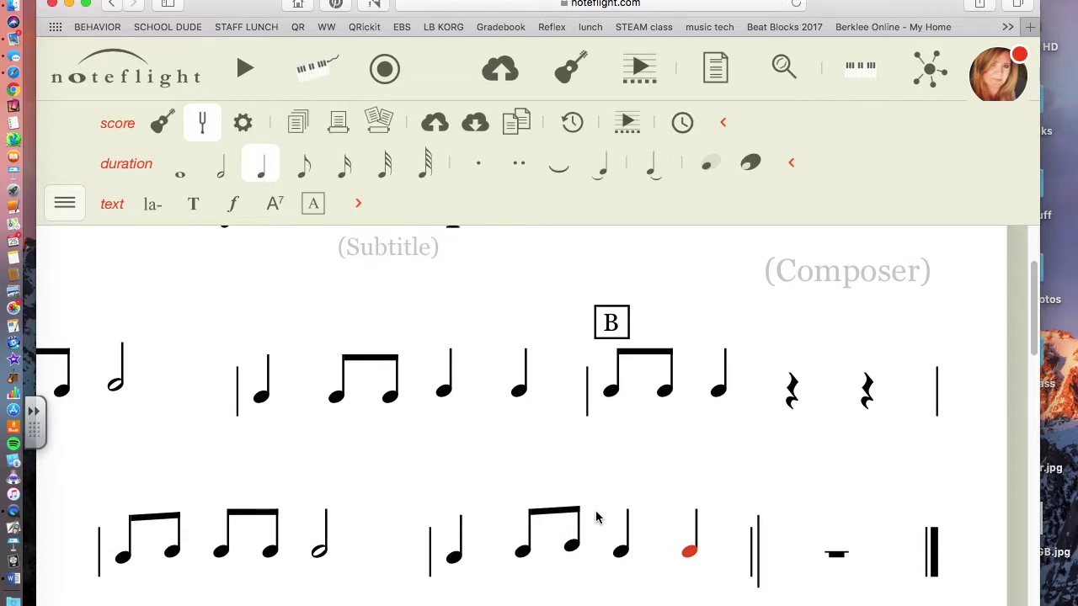
pyautogui.hscroll(-3, 596, 511)
pyautogui.click(369, 495)
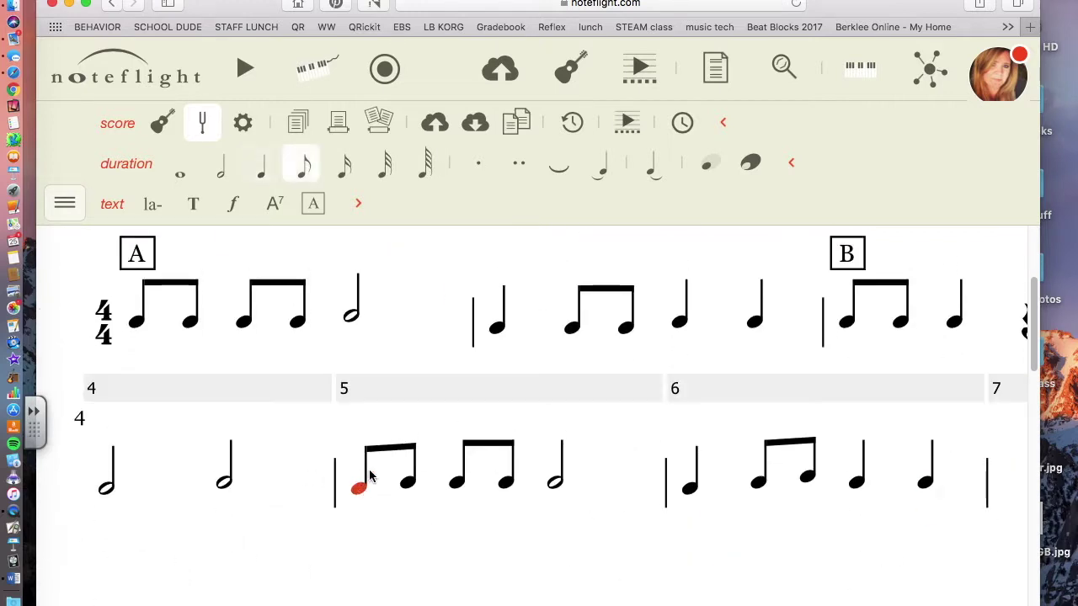
# Add a rehearsal mark above measure 5 and undo an accidental pitch change
pyautogui.click(314, 205)
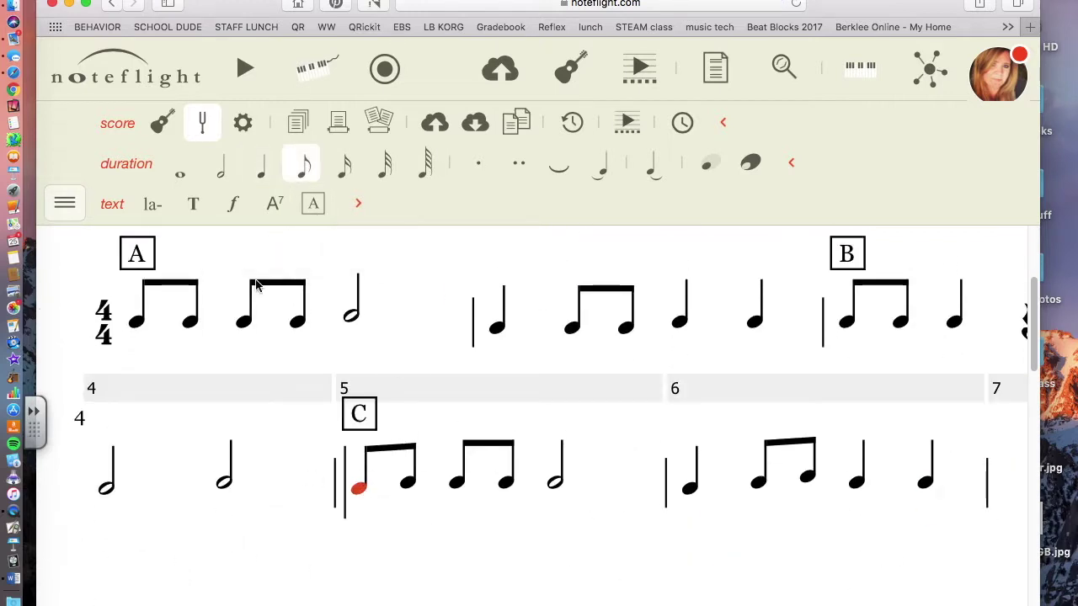
pyautogui.moveTo(359, 434); pyautogui.dragTo(355, 419)
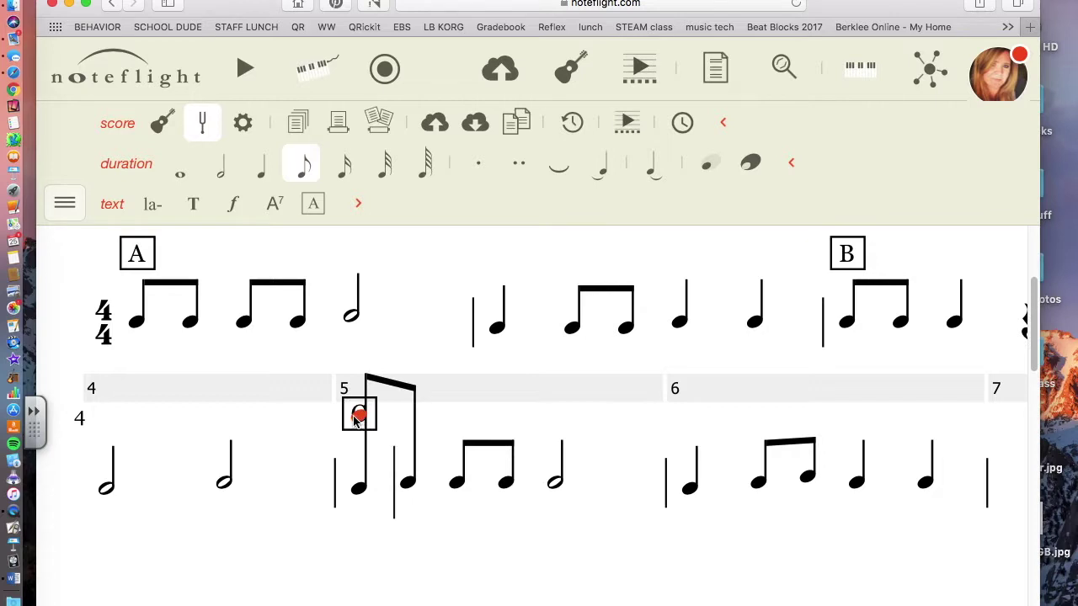
pyautogui.press('super+z')
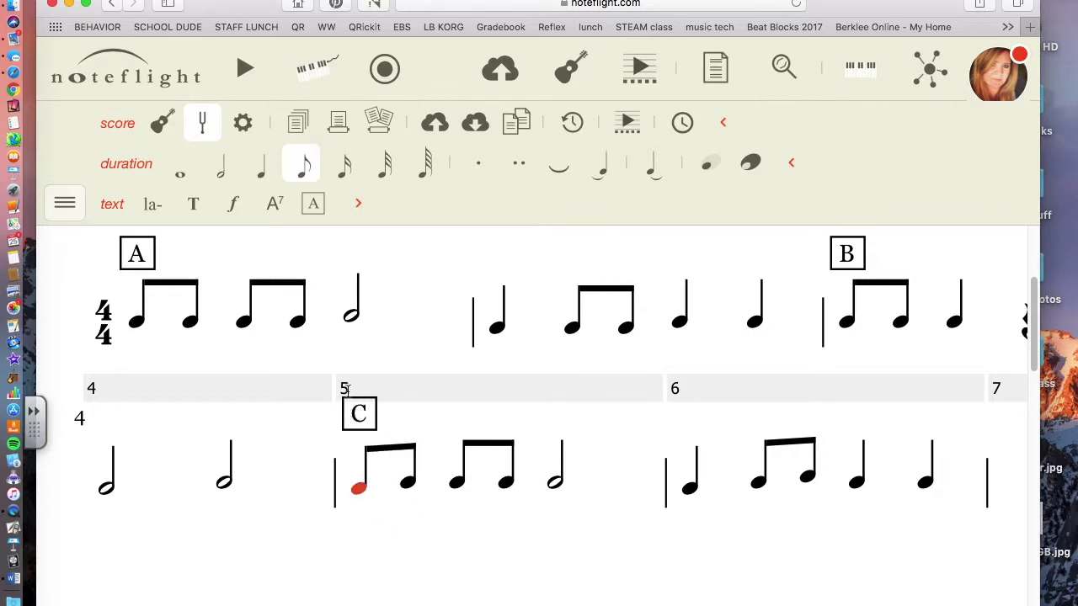
# Change the new measure 5 rehearsal mark's letter from C to A
pyautogui.click(357, 409)
pyautogui.click(360, 415)
pyautogui.doubleClick(360, 415)
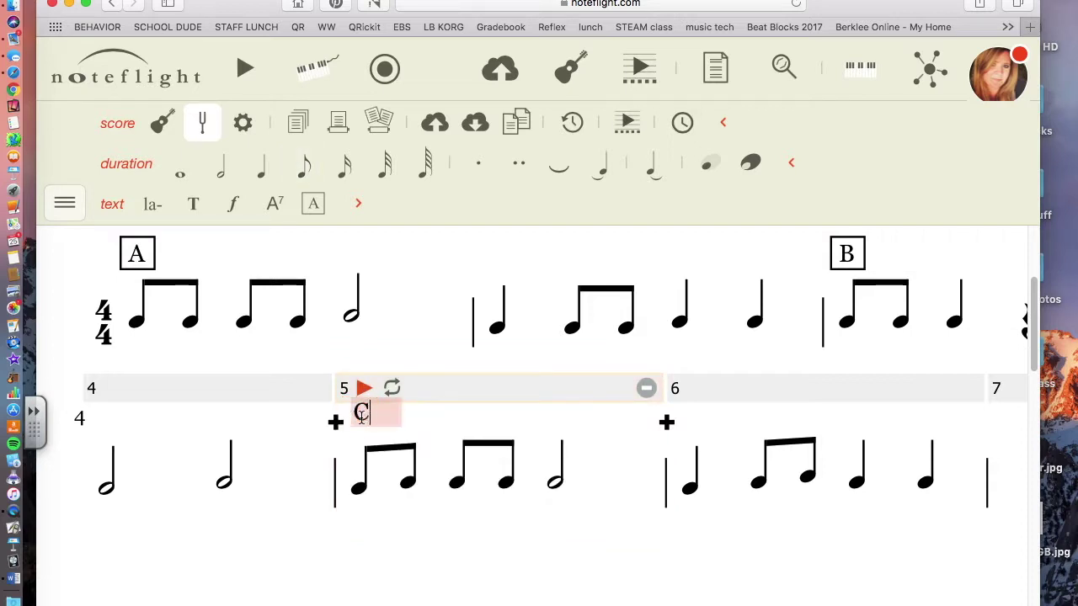
pyautogui.press('BackSpace')
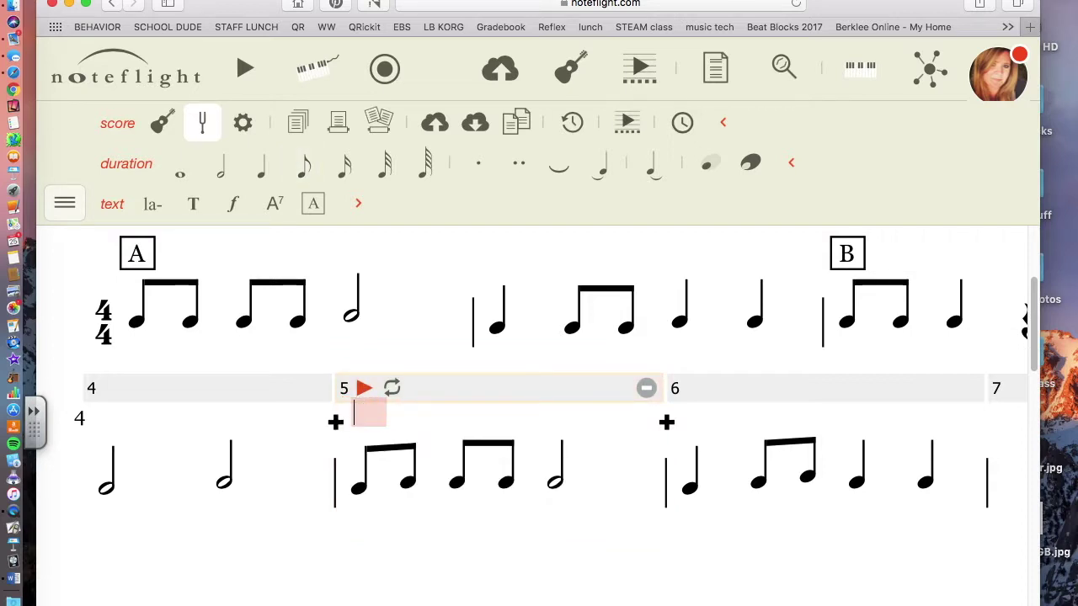
pyautogui.write('A')
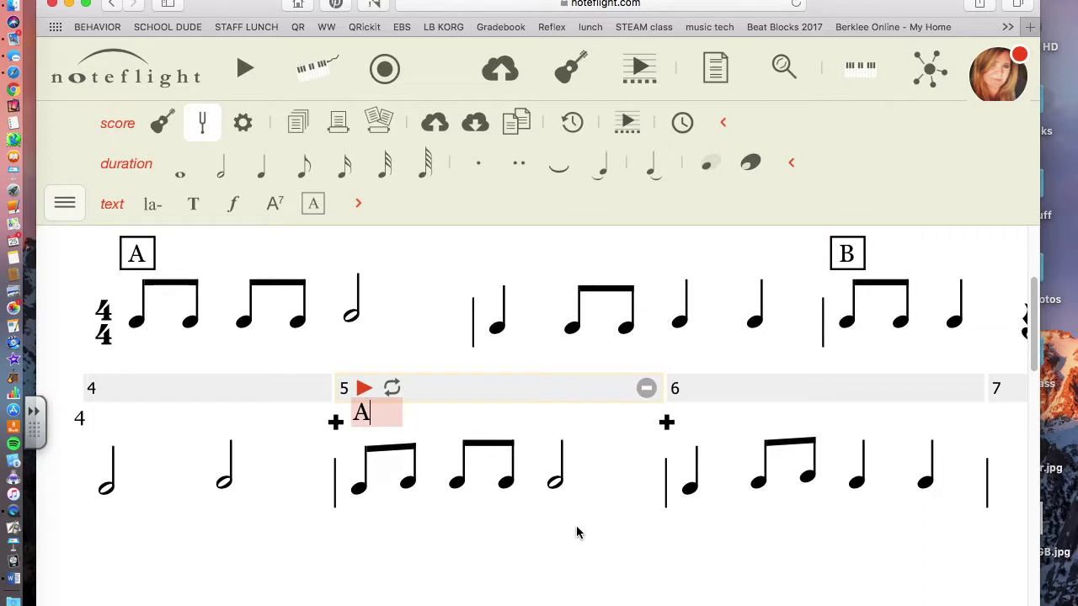
pyautogui.click(578, 532)
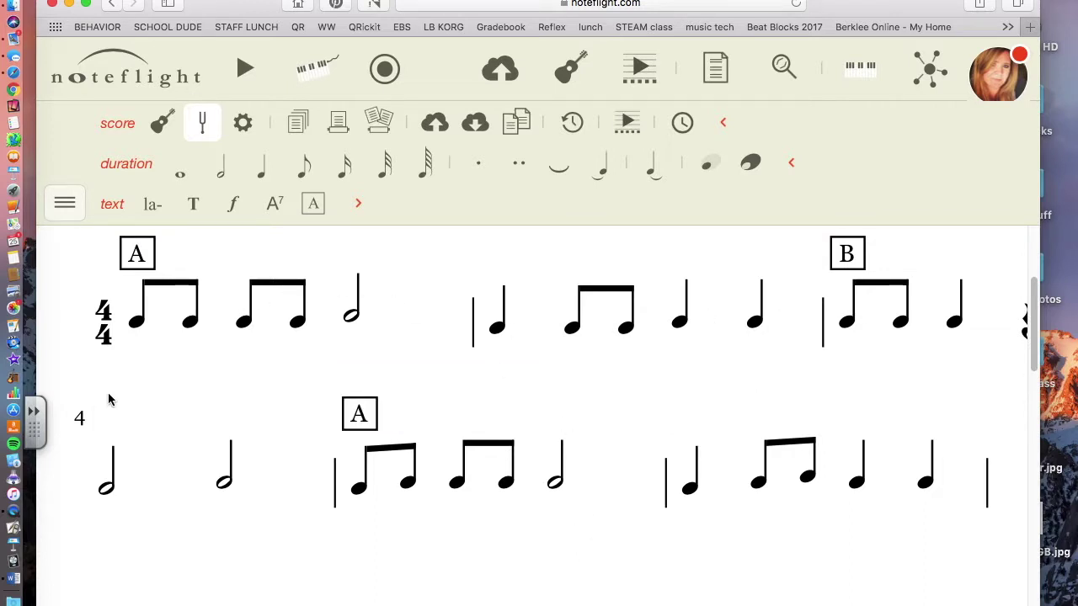
pyautogui.hscroll(5, 463, 463)
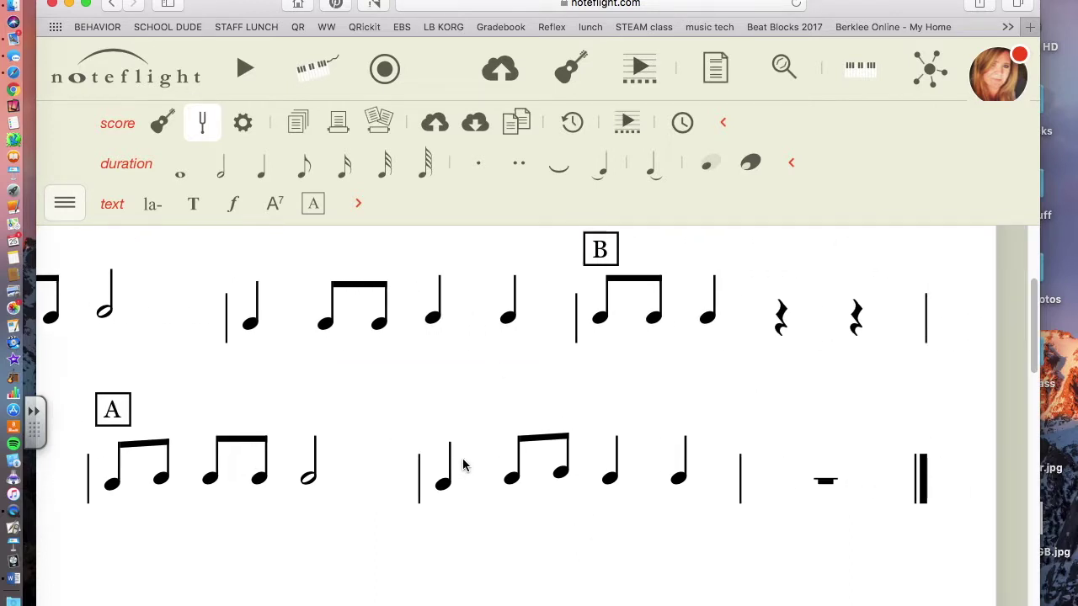
# Break measure 7's whole rest into quarter rests and make beat 2 a quarter note
pyautogui.click(771, 490)
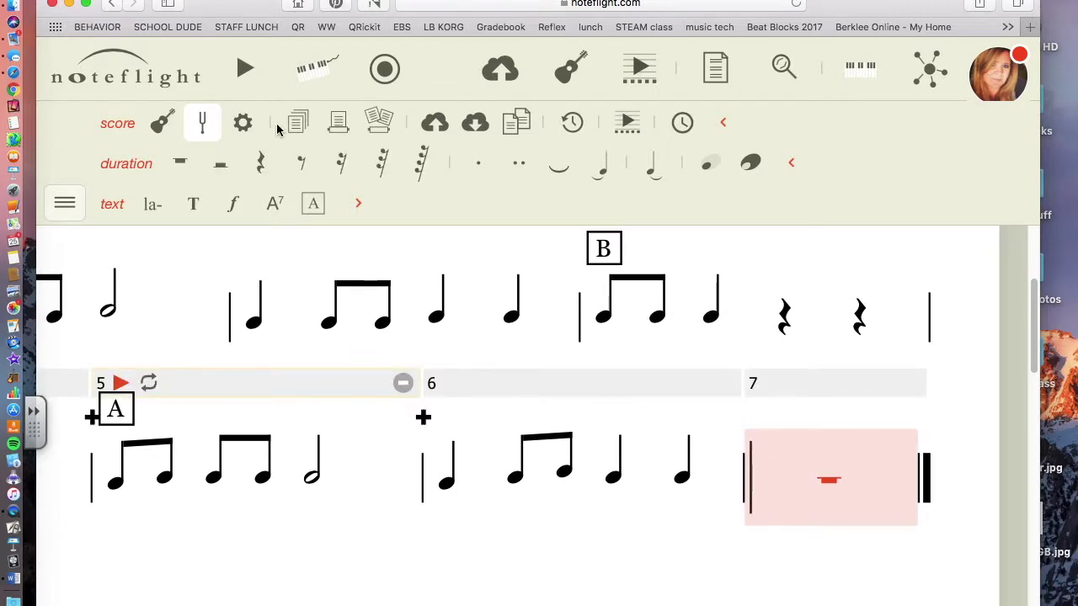
pyautogui.click(261, 164)
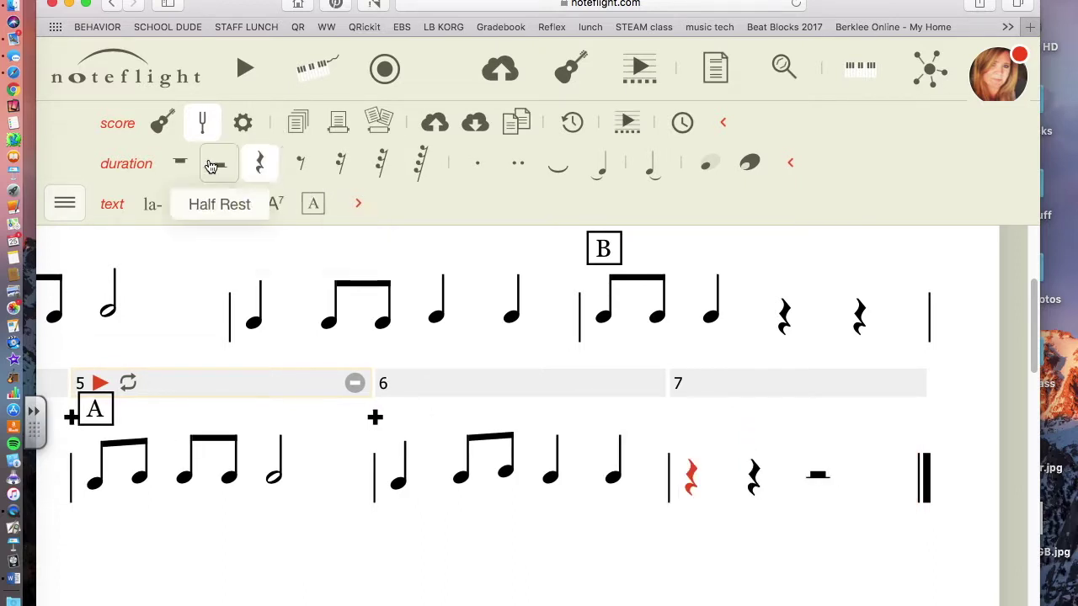
pyautogui.click(753, 478)
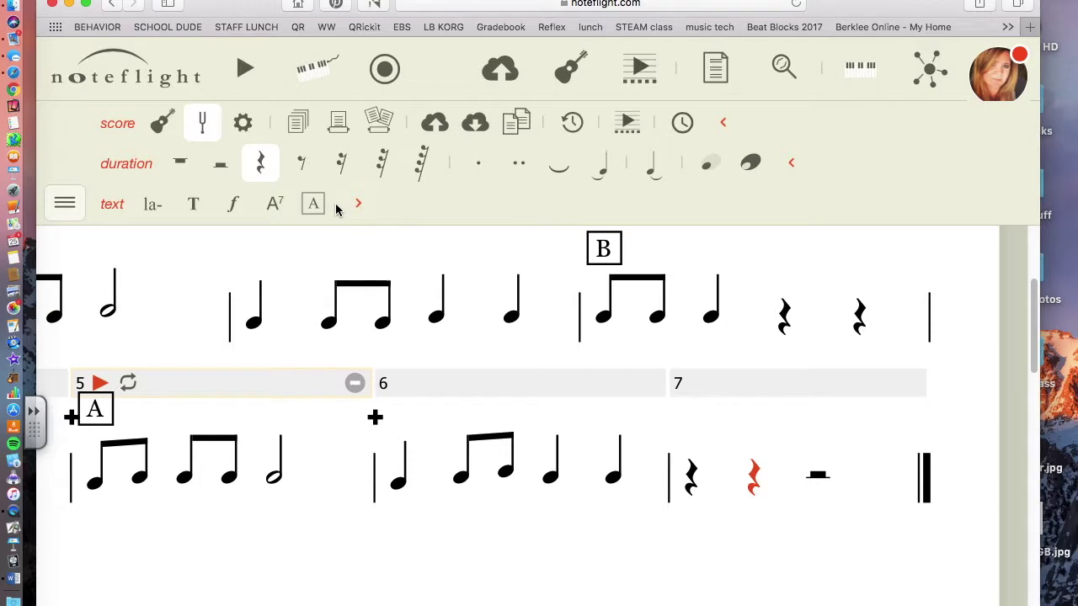
pyautogui.click(756, 479)
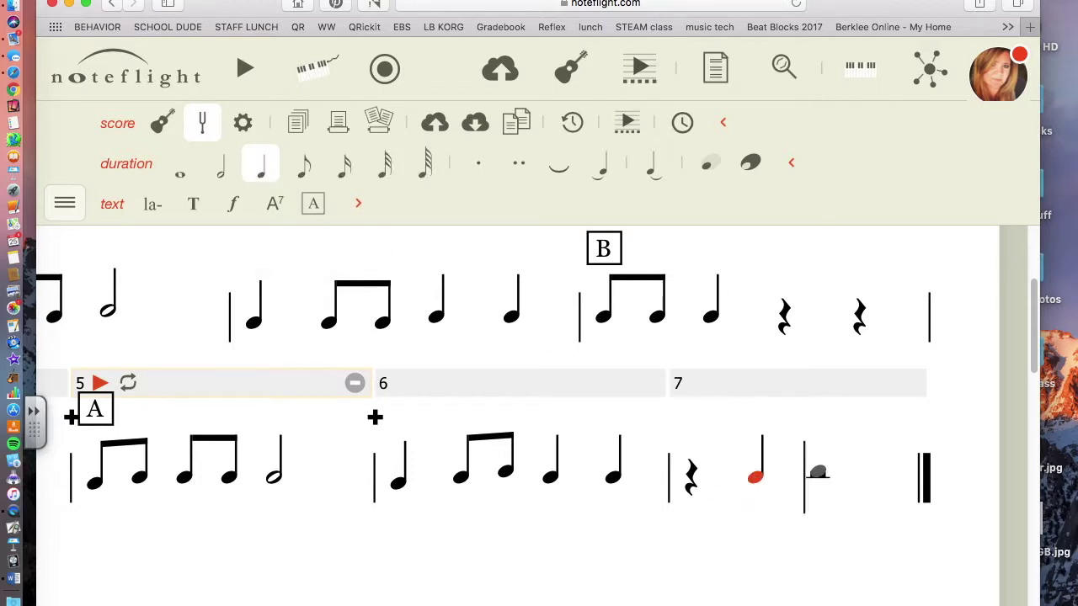
# Split the remaining half rest and put a quarter note on measure 7's last beat
pyautogui.press('Right')
pyautogui.click(260, 163)
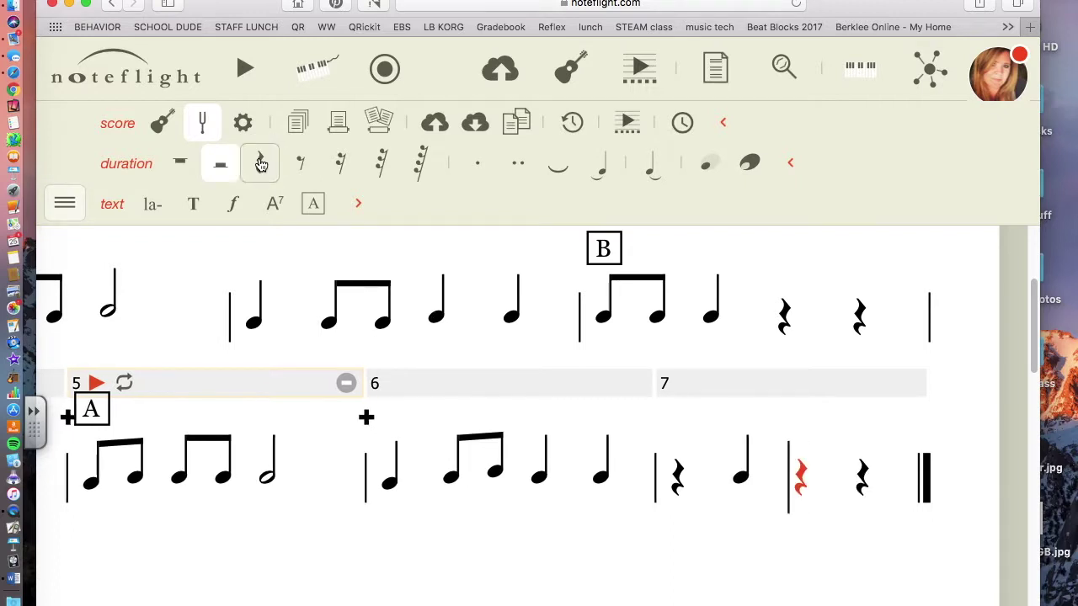
pyautogui.press('Right')
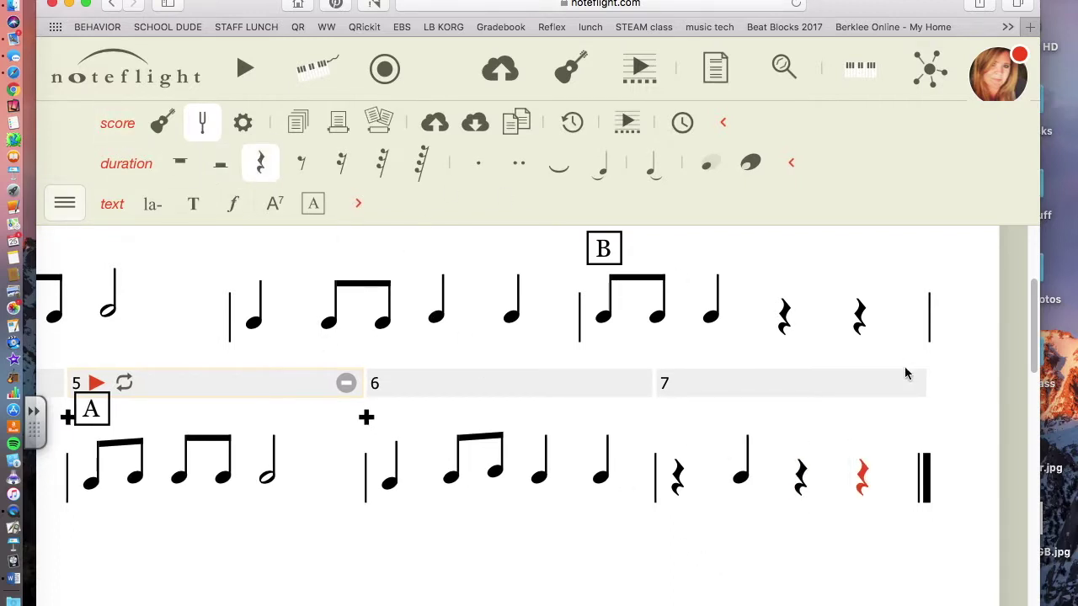
pyautogui.click(871, 481)
pyautogui.click(872, 482)
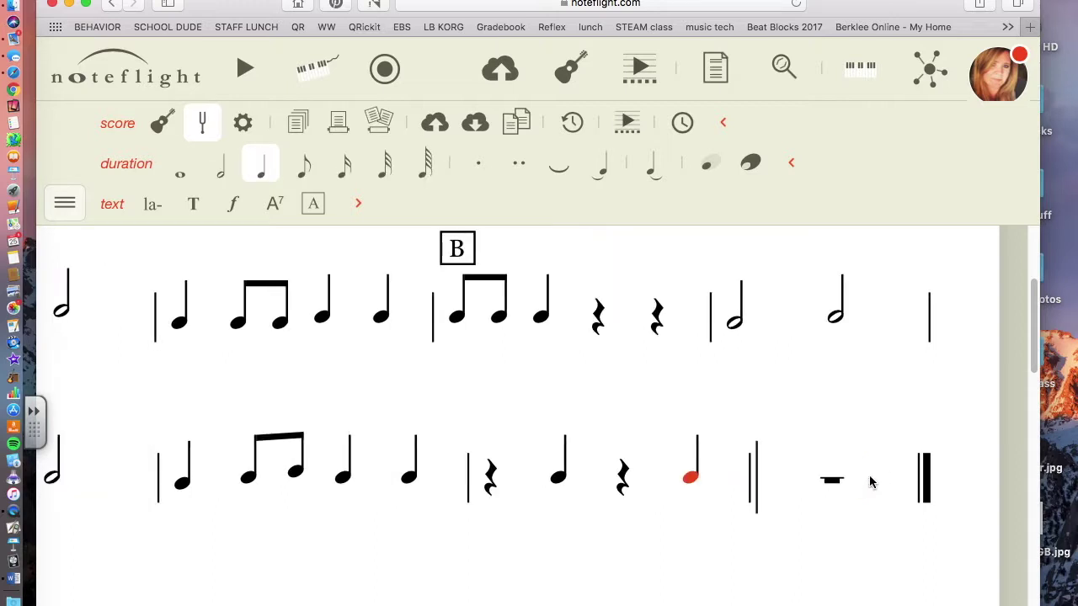
# Add rehearsal mark C above the first rest of measure 7
pyautogui.click(488, 481)
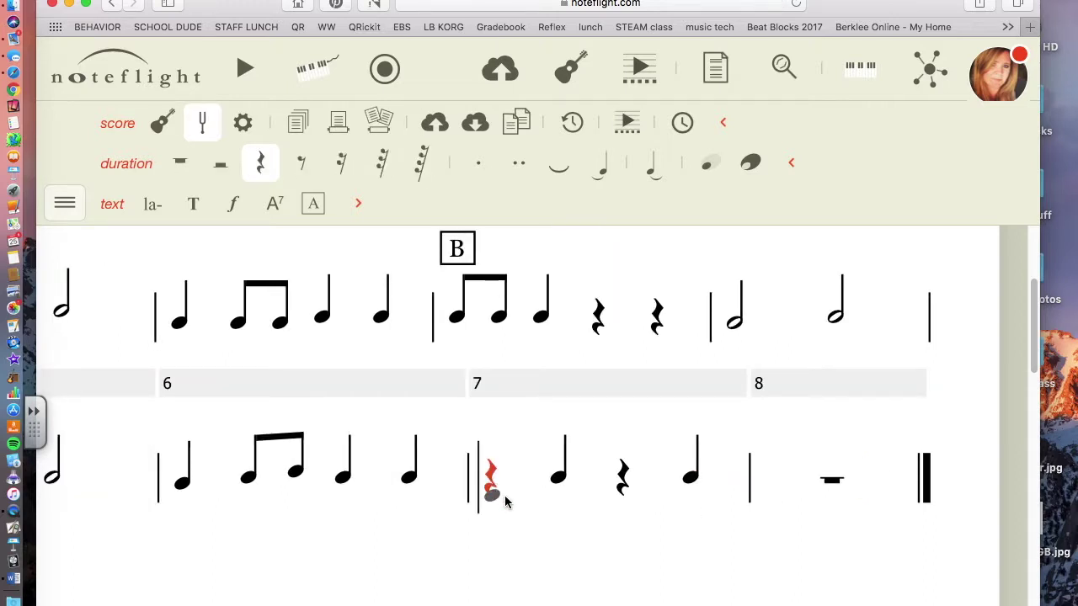
pyautogui.click(314, 205)
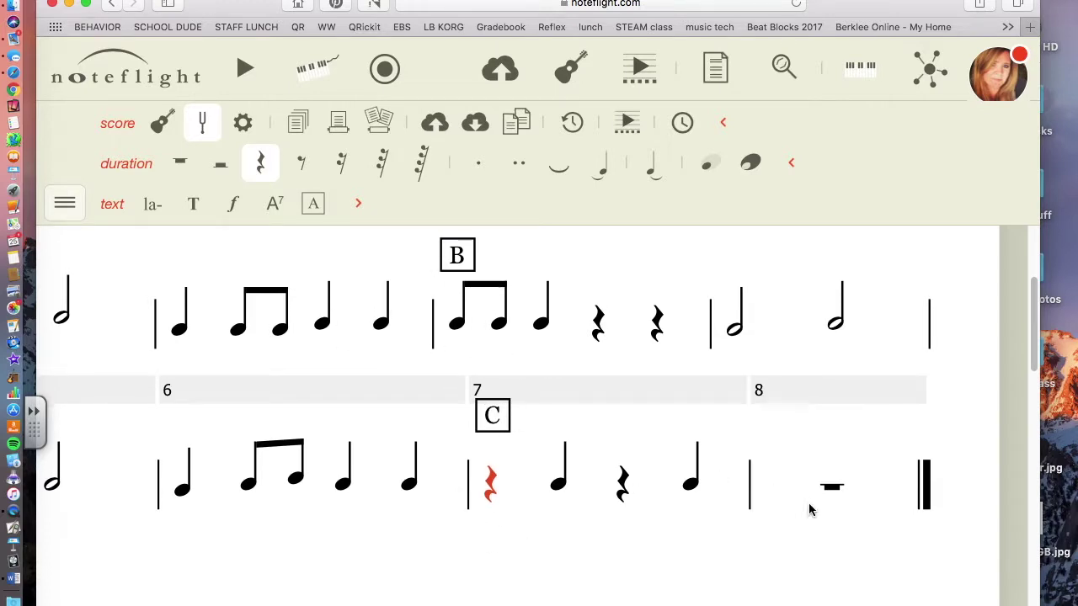
pyautogui.click(784, 497)
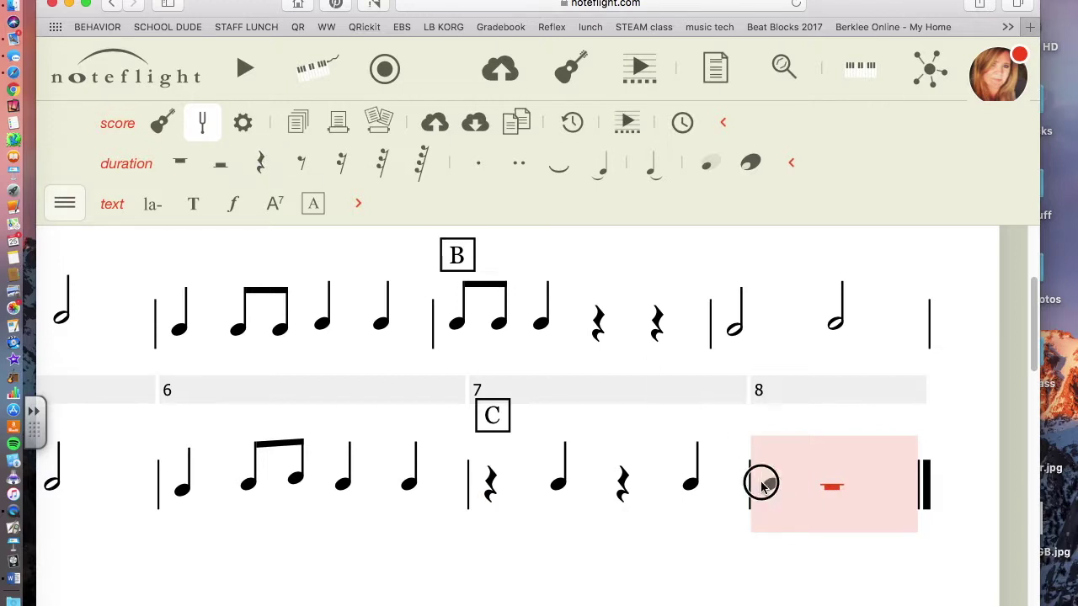
# Enter two pairs of beamed eighth notes at the start of measure 8
pyautogui.click(762, 486)
pyautogui.press('4')
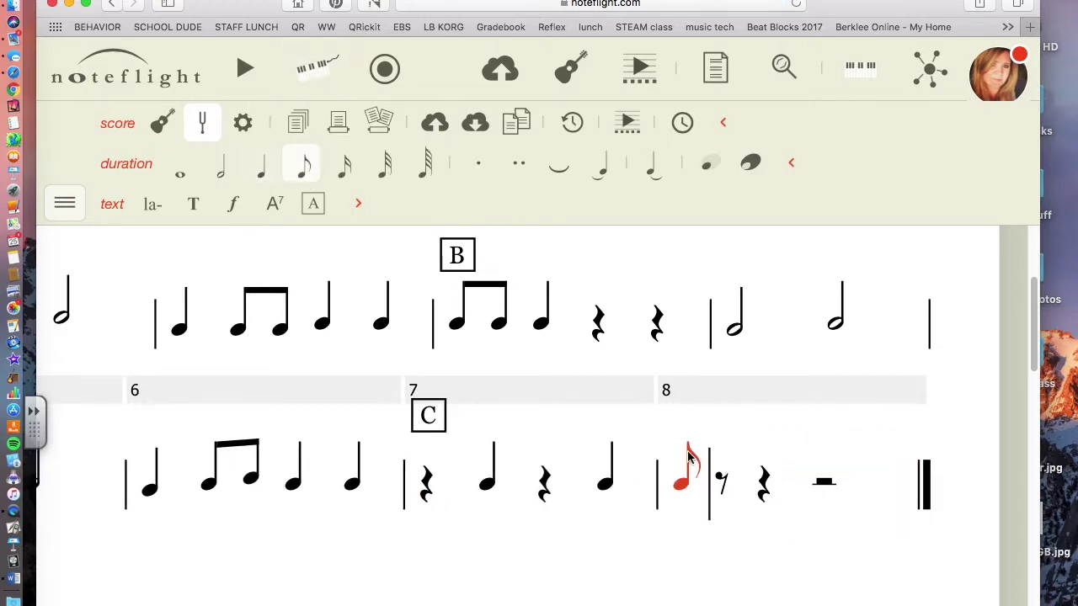
pyautogui.click(742, 487)
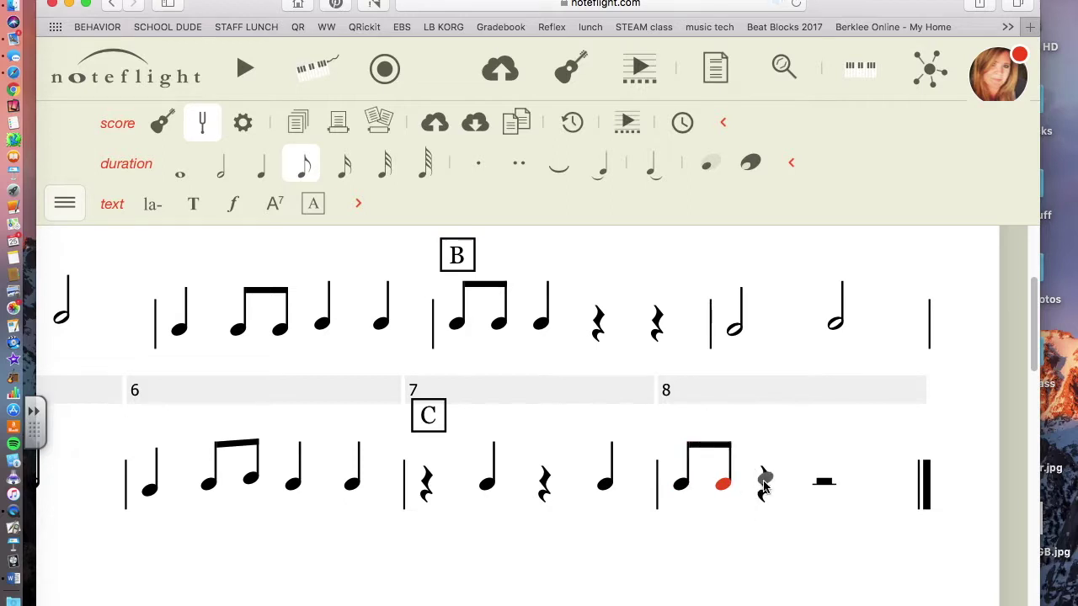
pyautogui.click(764, 485)
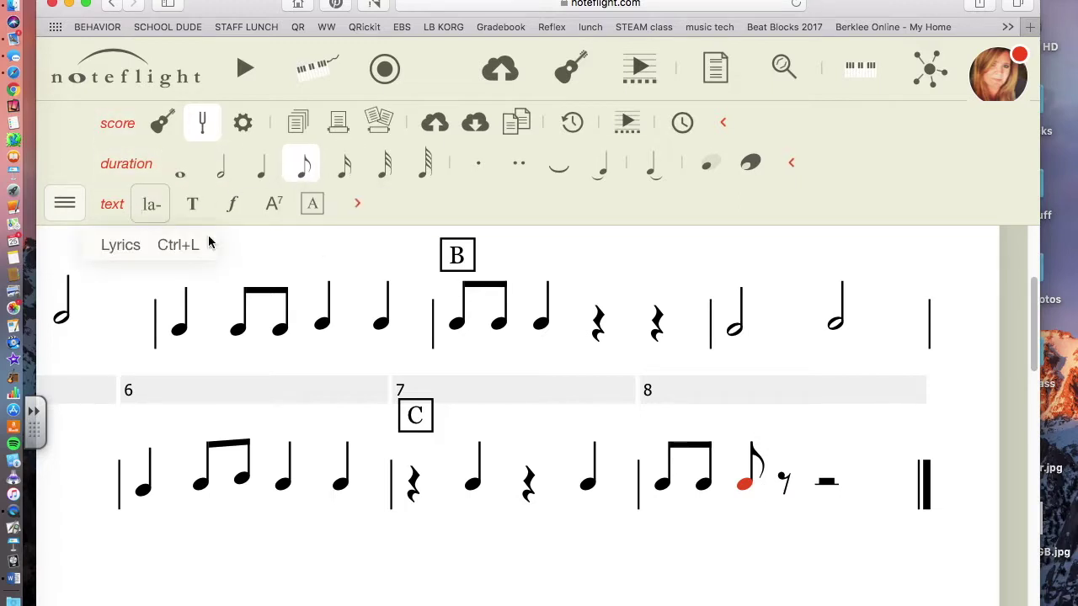
pyautogui.click(783, 482)
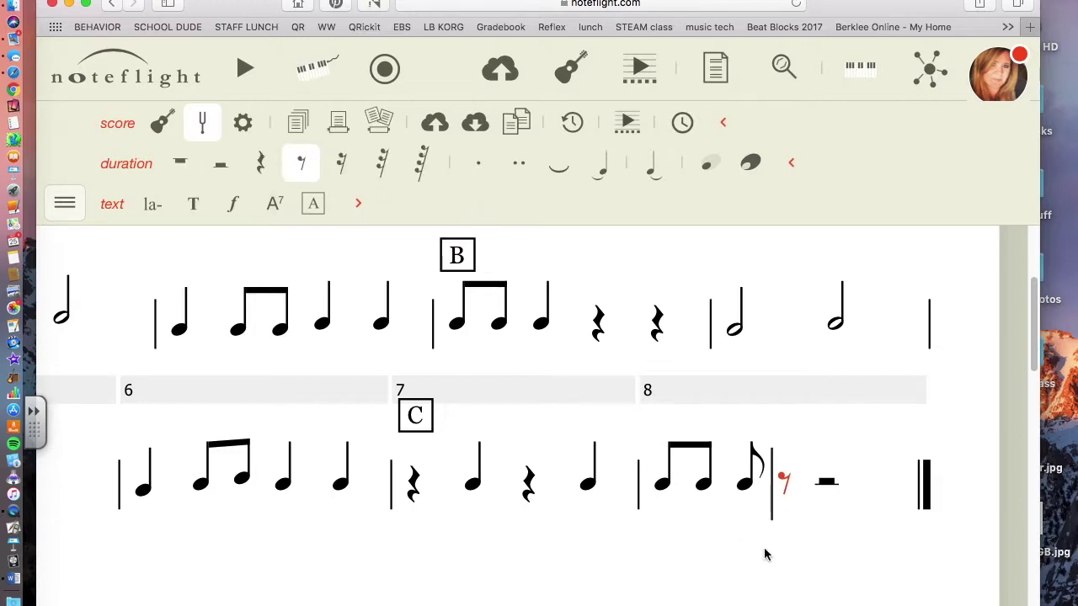
pyautogui.click(785, 487)
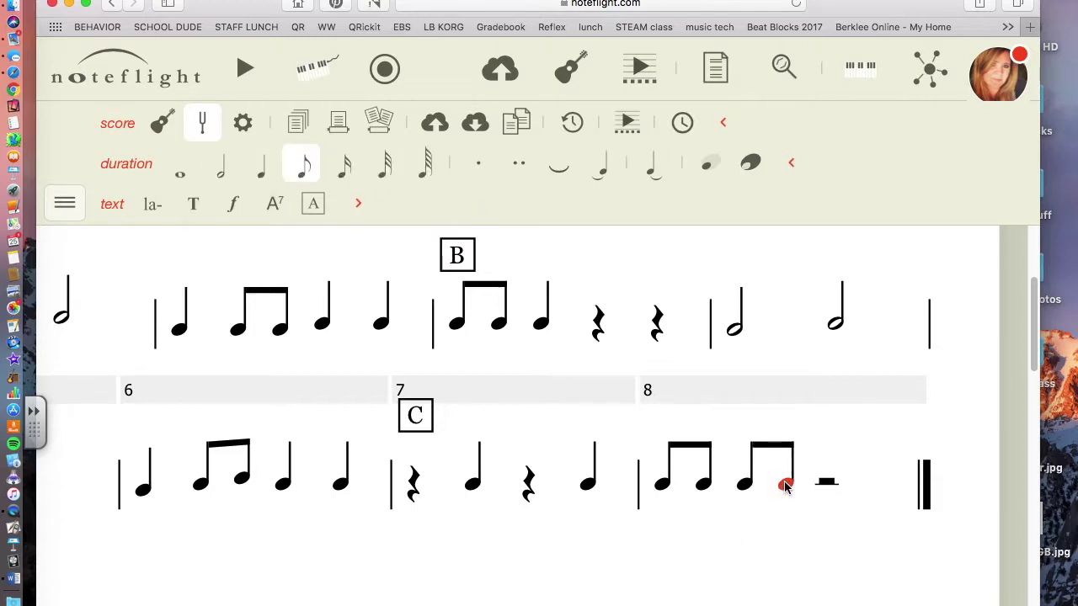
# Split measure 8's half rest into quarter rests and end on a quarter note
pyautogui.click(826, 482)
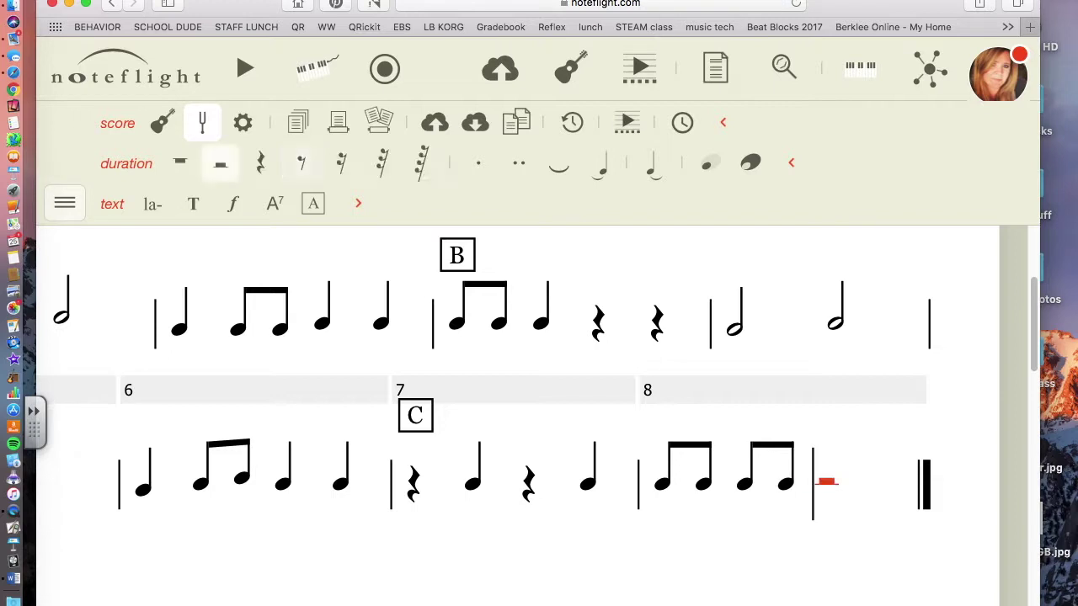
pyautogui.click(271, 173)
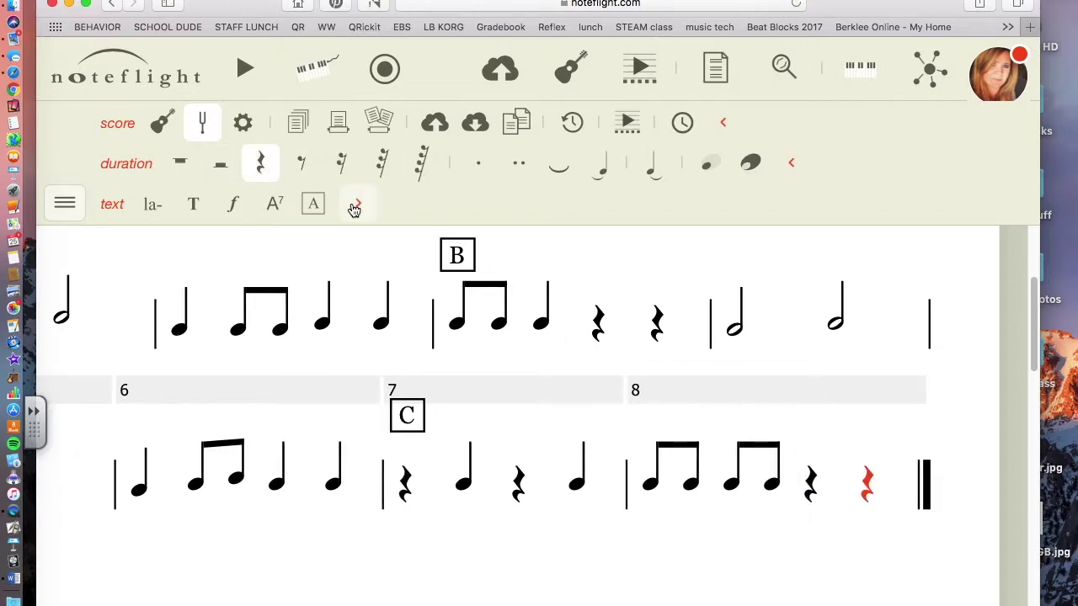
pyautogui.click(875, 492)
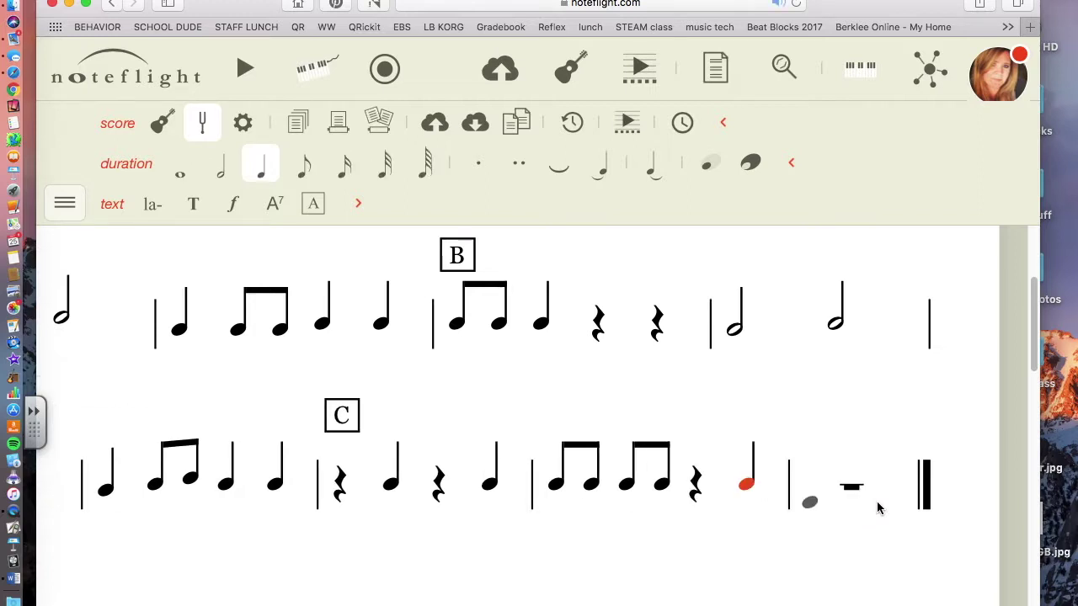
pyautogui.click(853, 457)
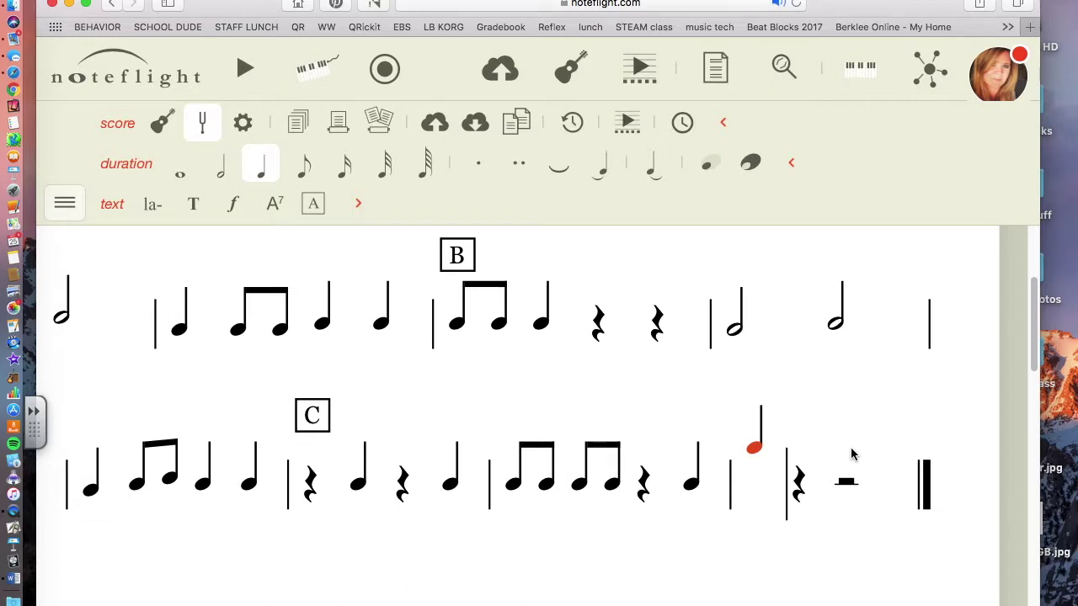
# Undo the stray note and delete the empty measure 9
pyautogui.press('super+z')
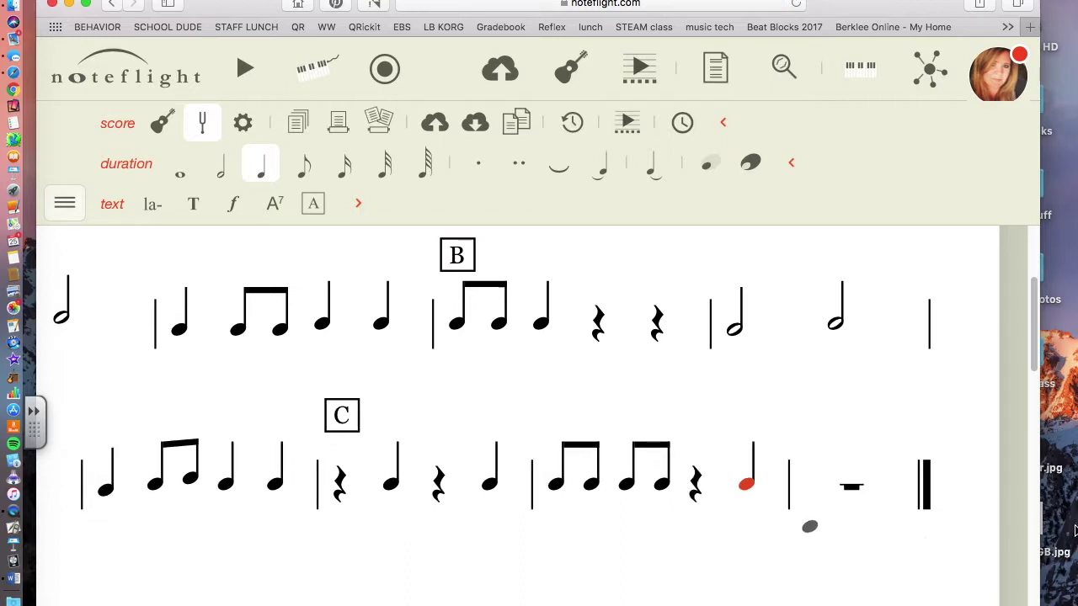
pyautogui.click(865, 421)
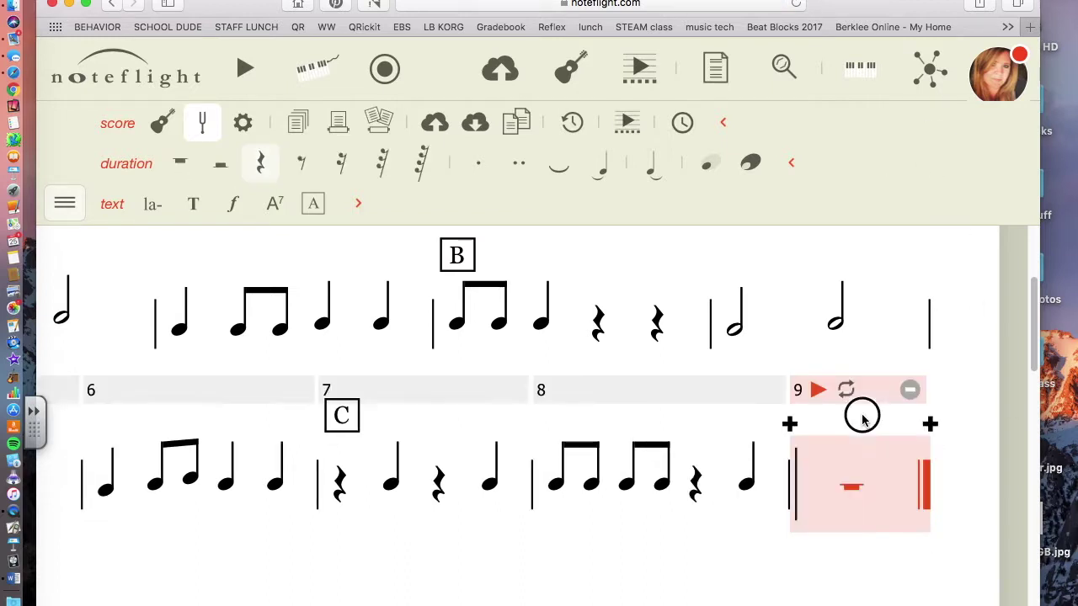
pyautogui.click(908, 391)
# Return to the top of the score and play it from measure 1
pyautogui.hscroll(-5, 339, 424)
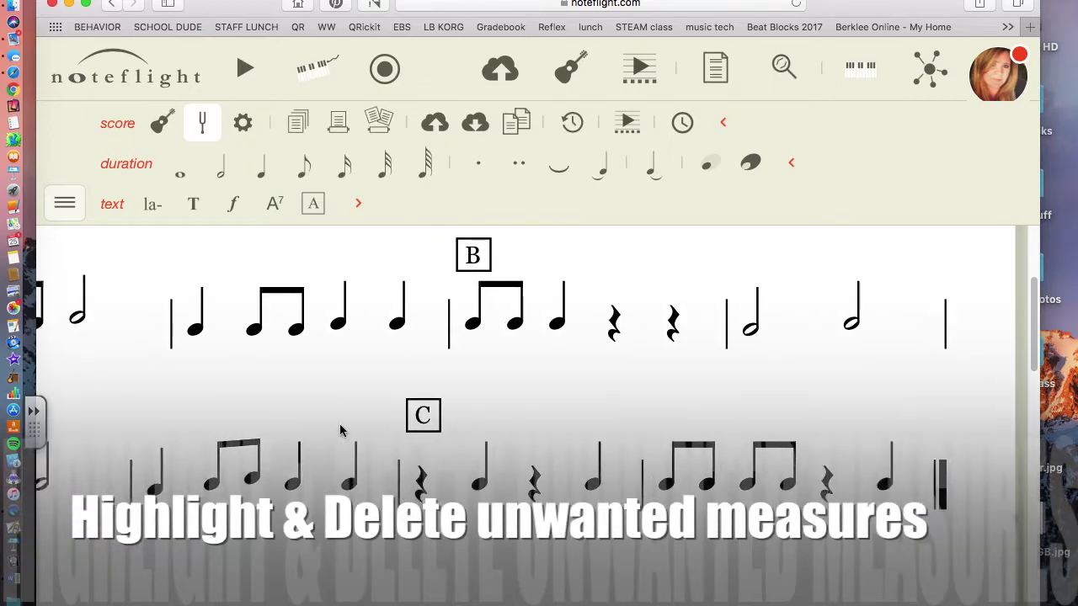
pyautogui.scroll(3, 339, 424)
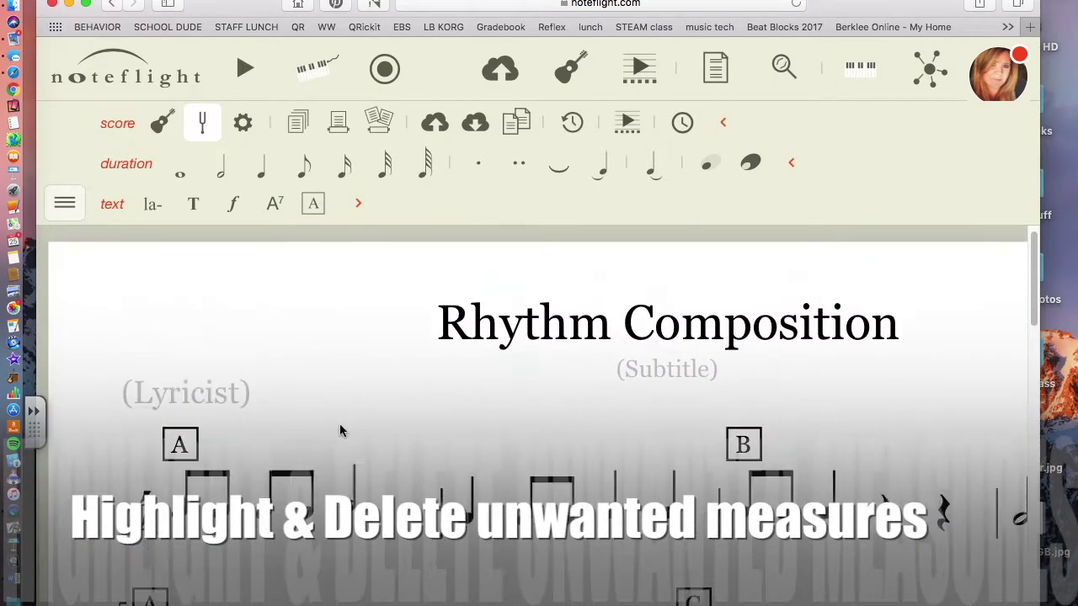
pyautogui.hscroll(5, 339, 426)
pyautogui.scroll(2, 340, 425)
pyautogui.hscroll(-6, 392, 441)
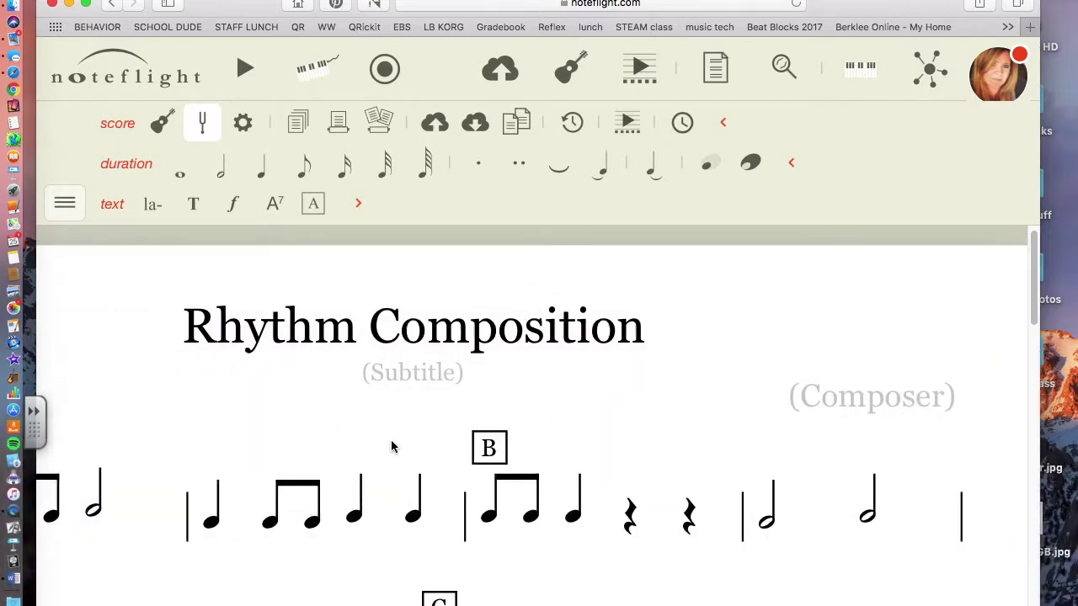
pyautogui.scroll(-4, 399, 430)
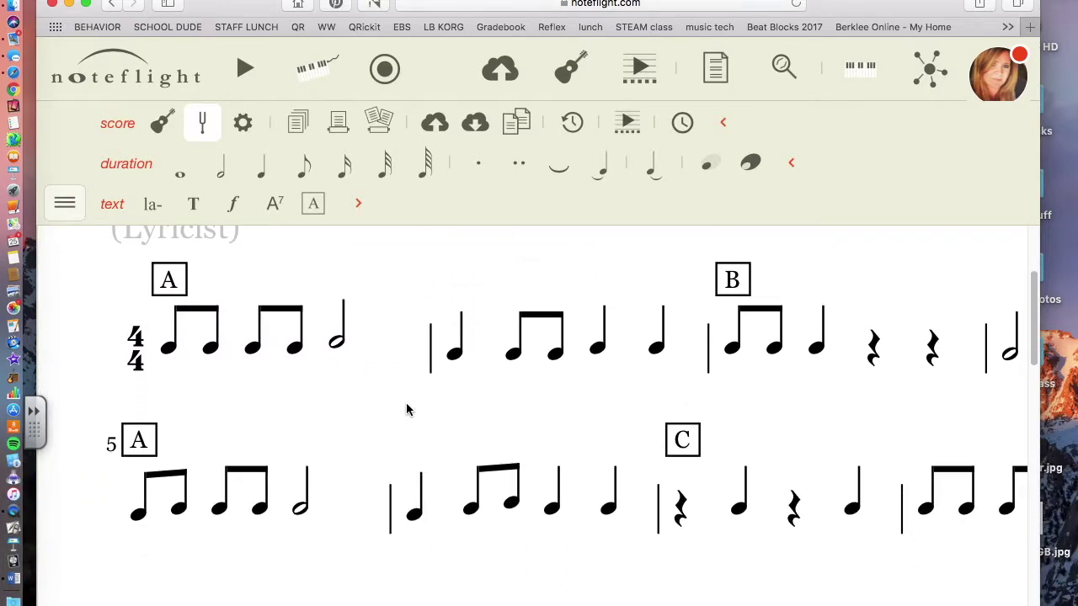
pyautogui.click(242, 70)
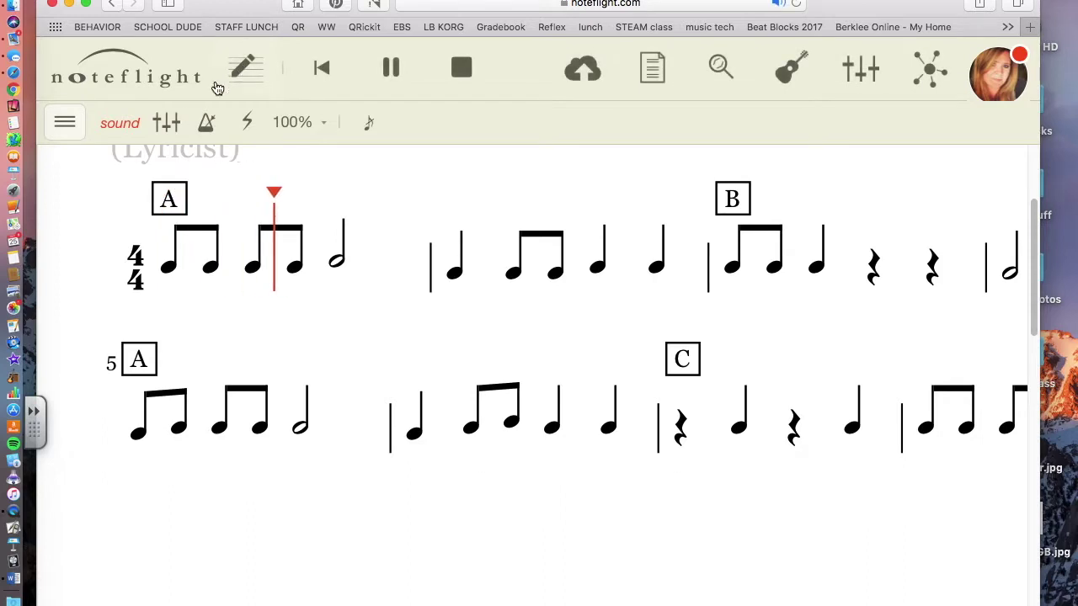
# Scroll to follow the playhead through sections A and B into measure 5
pyautogui.scroll(2, 446, 369)
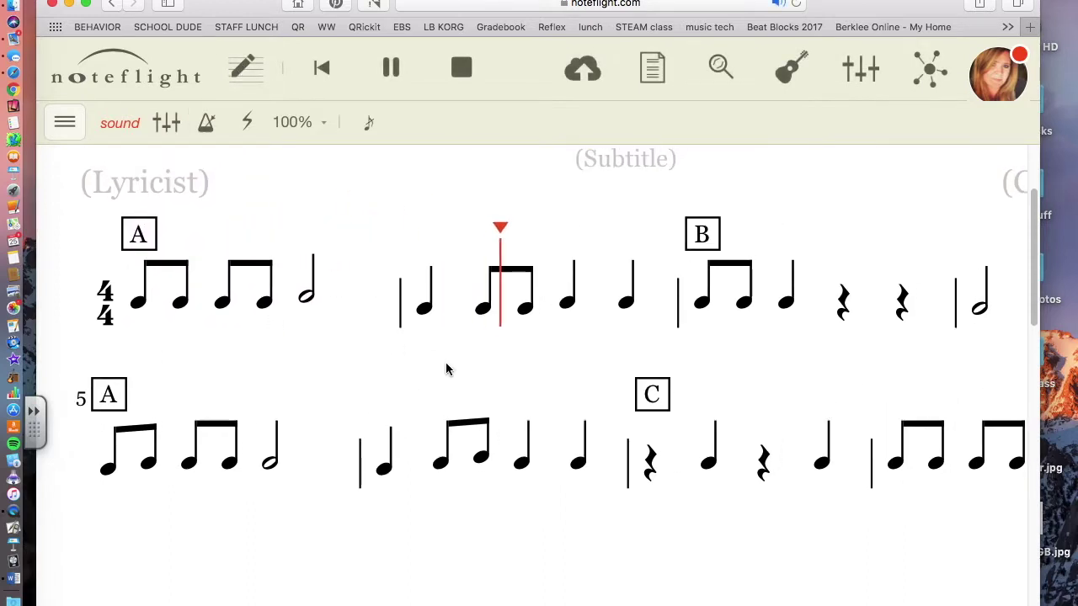
pyautogui.scroll(2, 447, 369)
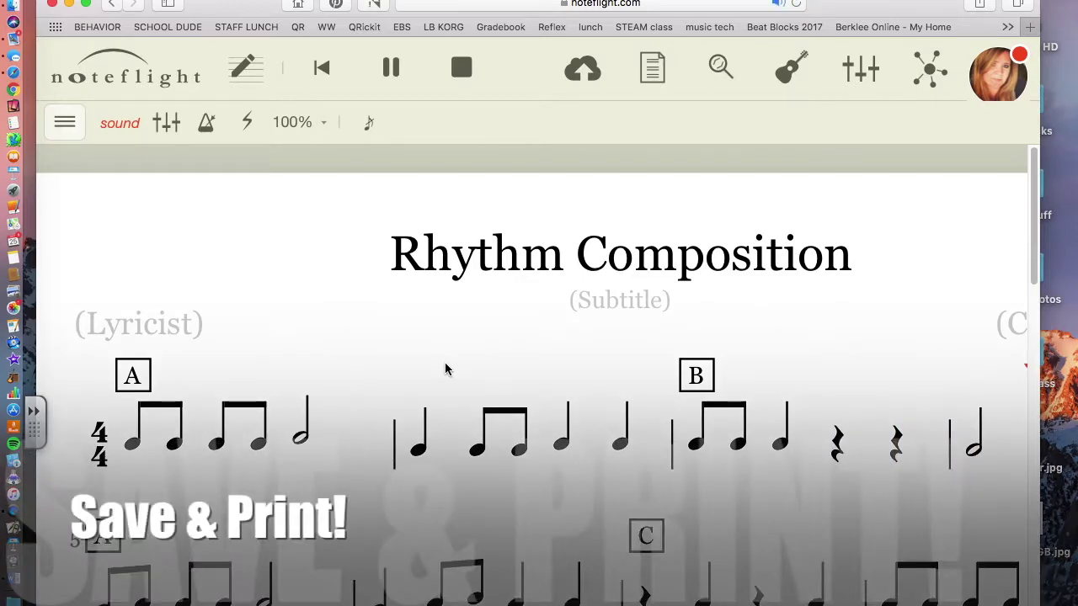
pyautogui.scroll(-3, 446, 369)
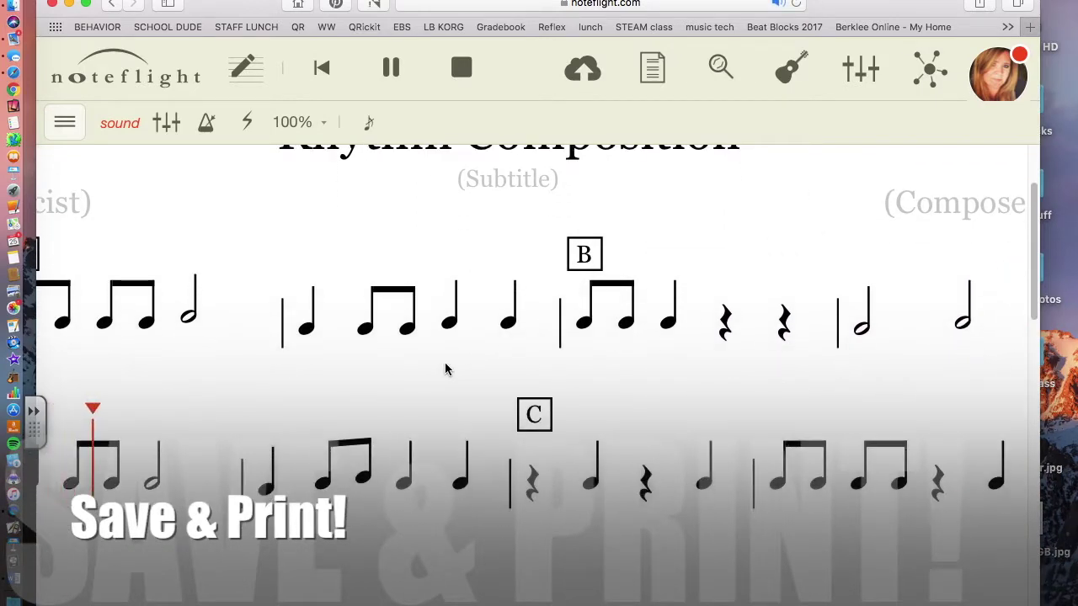